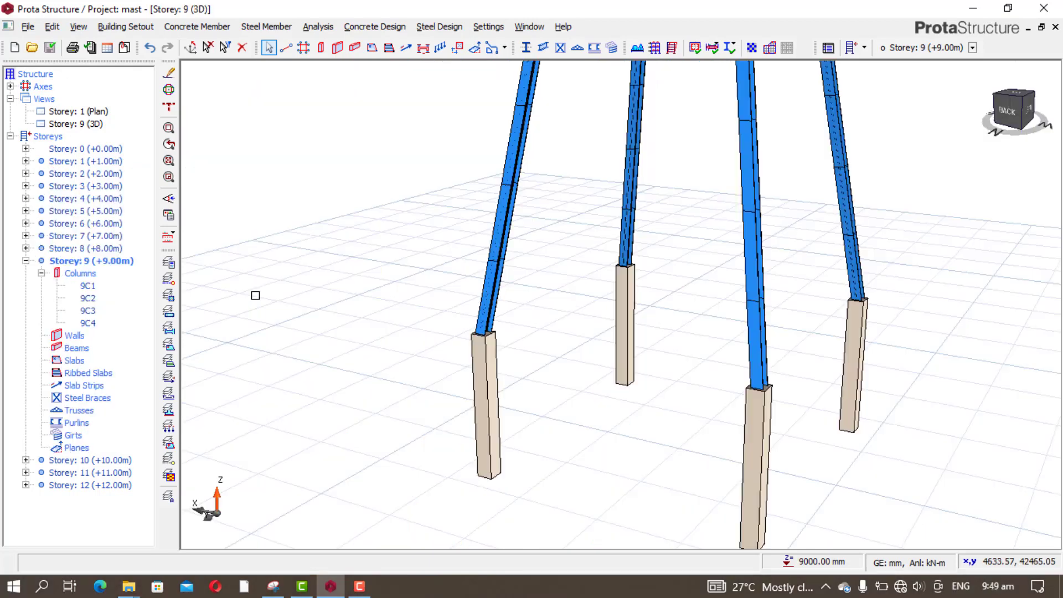
Step: Zoom out to the whole mast, then open the Storey 1 plan and pan to column 1C4
scroll(302, 251, "down", 5)
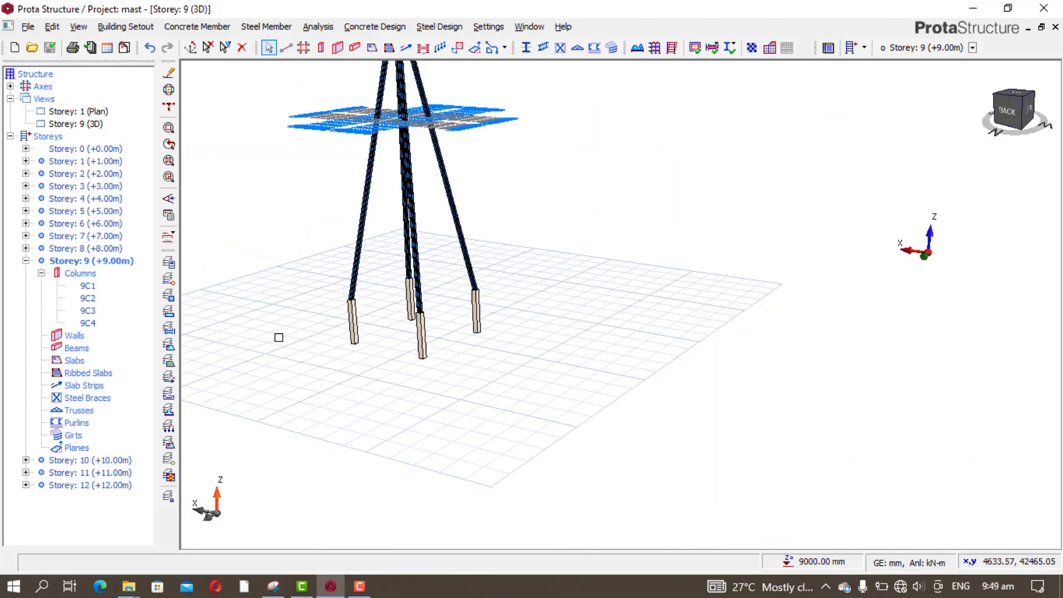
middle_click_drag(290, 293, 303, 365)
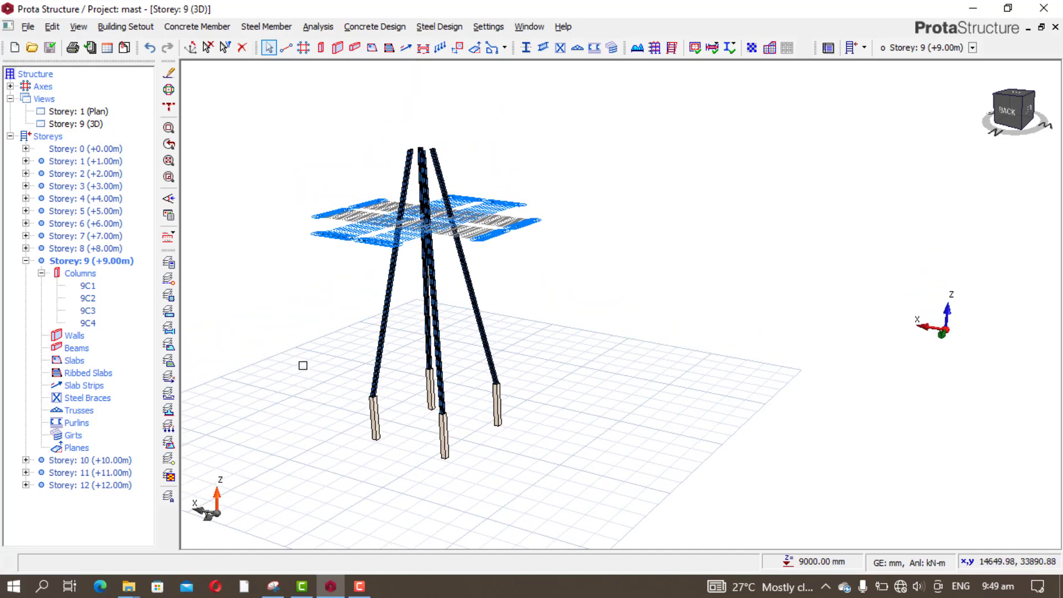
double_click(71, 114)
middle_click_drag(227, 216, 247, 304)
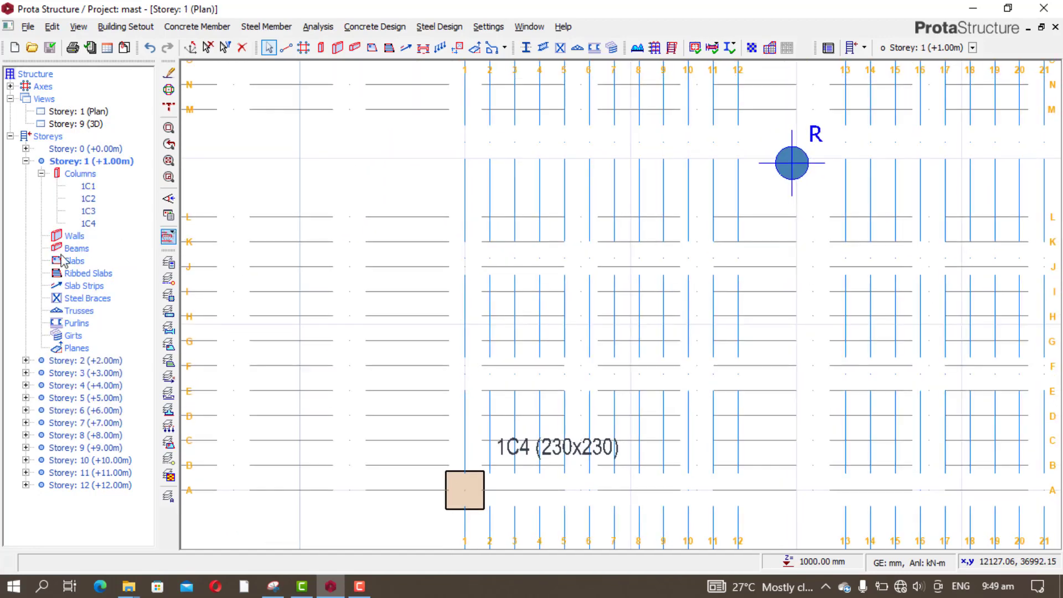
Step: Make Storey 12 the active storey plan
double_click(74, 486)
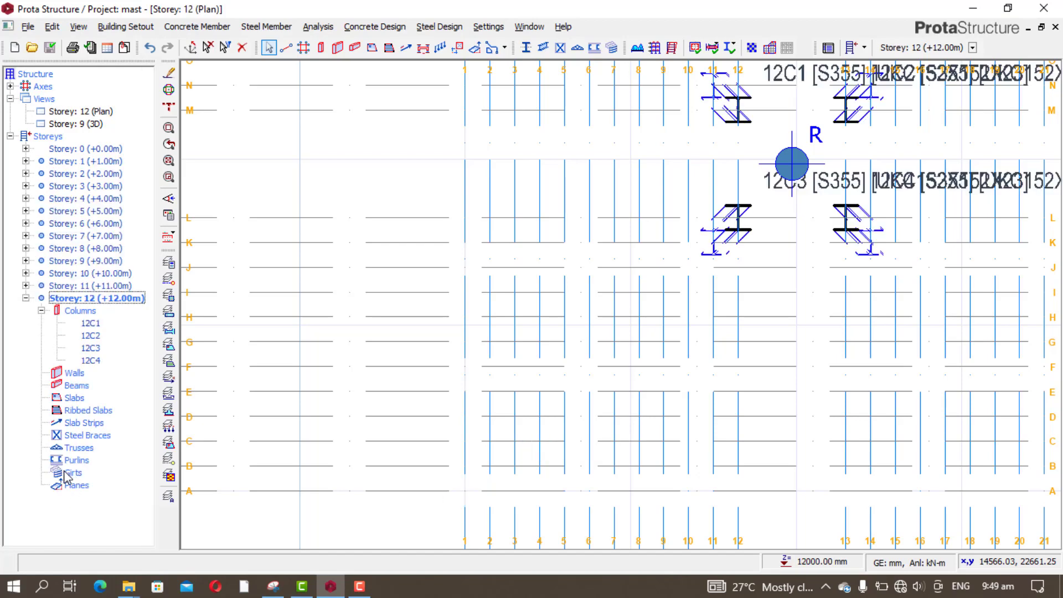
scroll(475, 360, "down", 6)
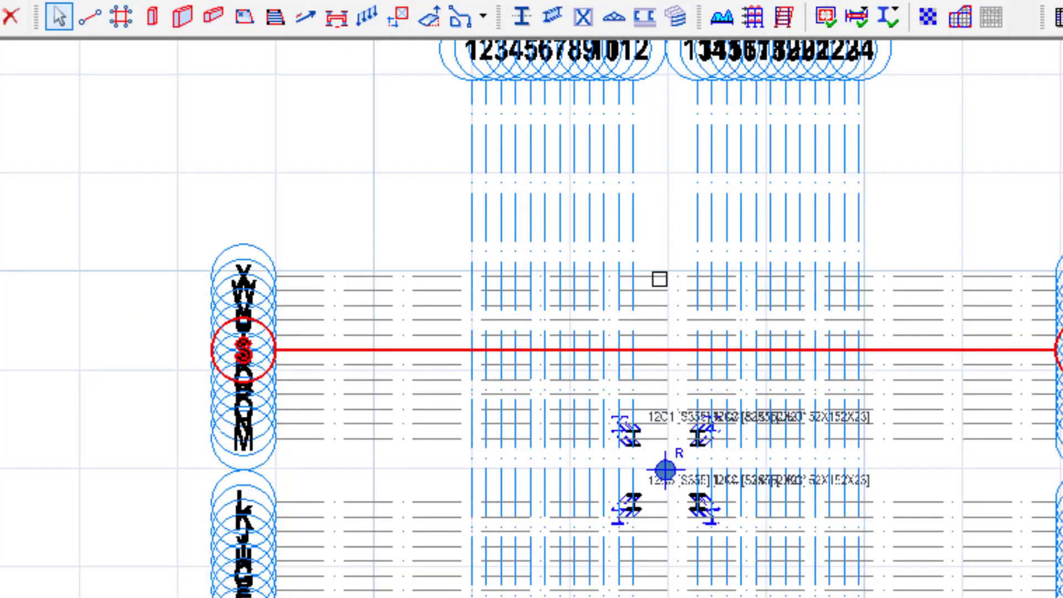
scroll(602, 179, "up", 2)
scroll(700, 356, "up", 1)
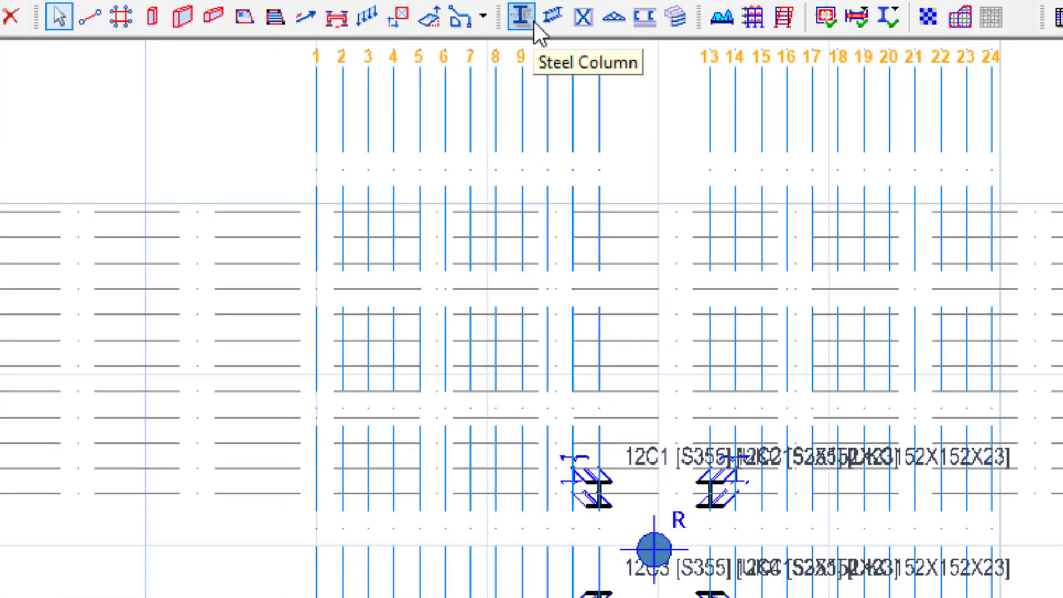
Step: Start the steel beam tool with the UB 178x102x19 (UKB178X102X19) section
left_click(556, 22)
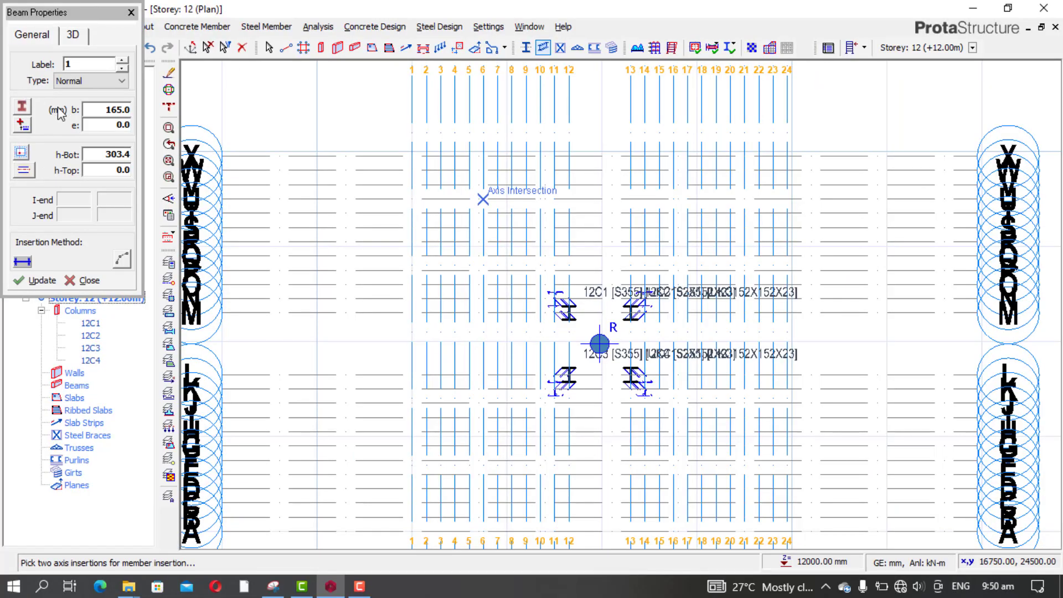
left_click(27, 108)
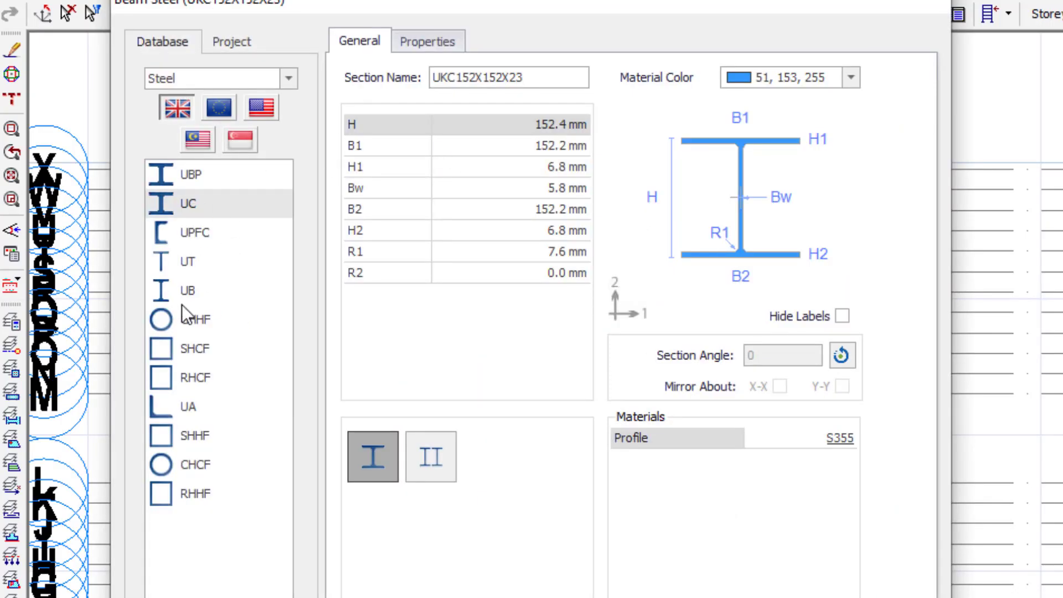
left_click(190, 293)
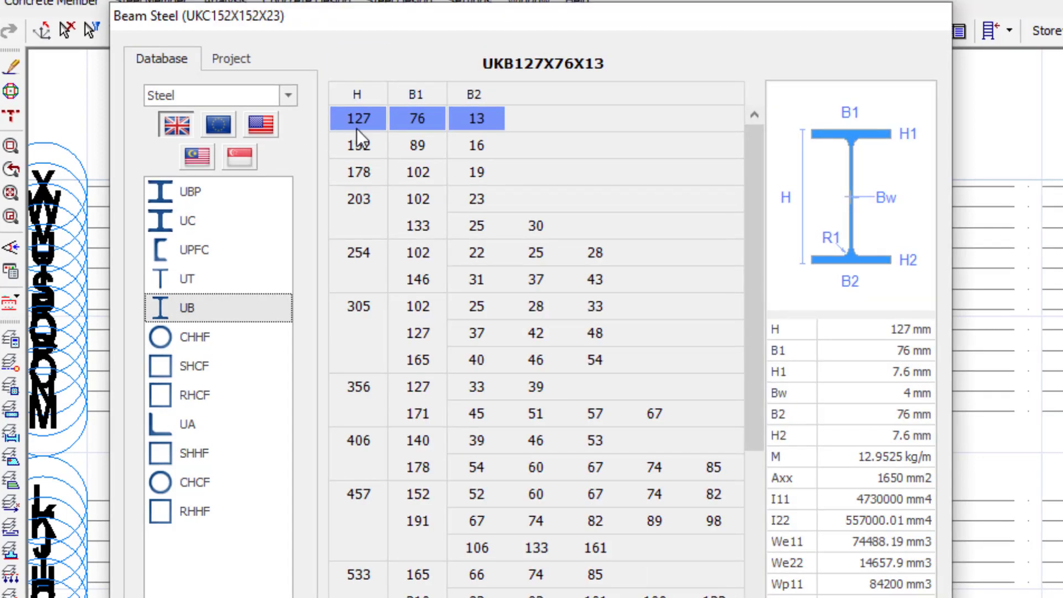
left_click(357, 162)
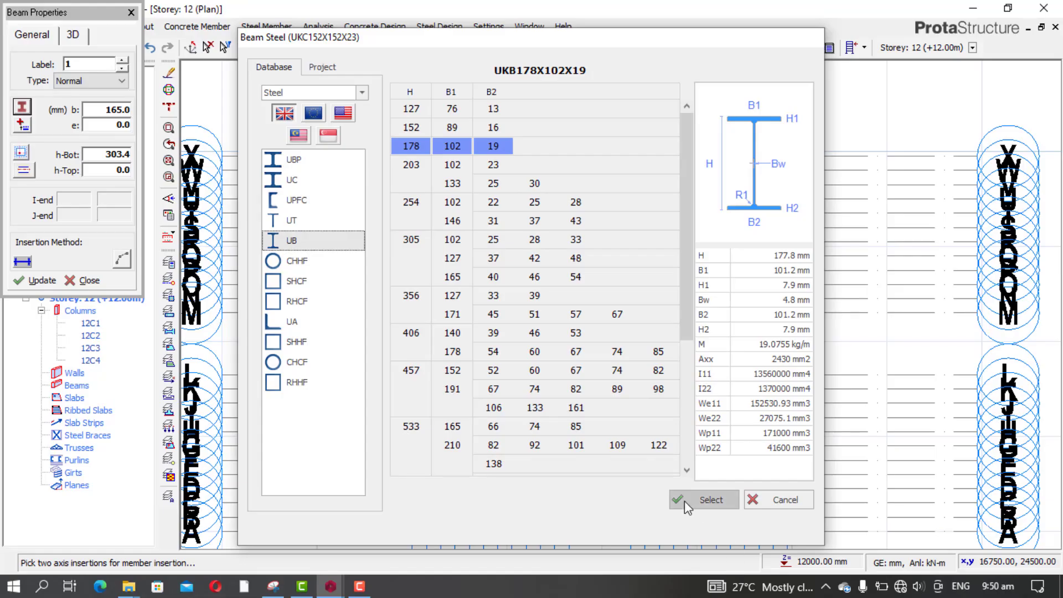
left_click(684, 500)
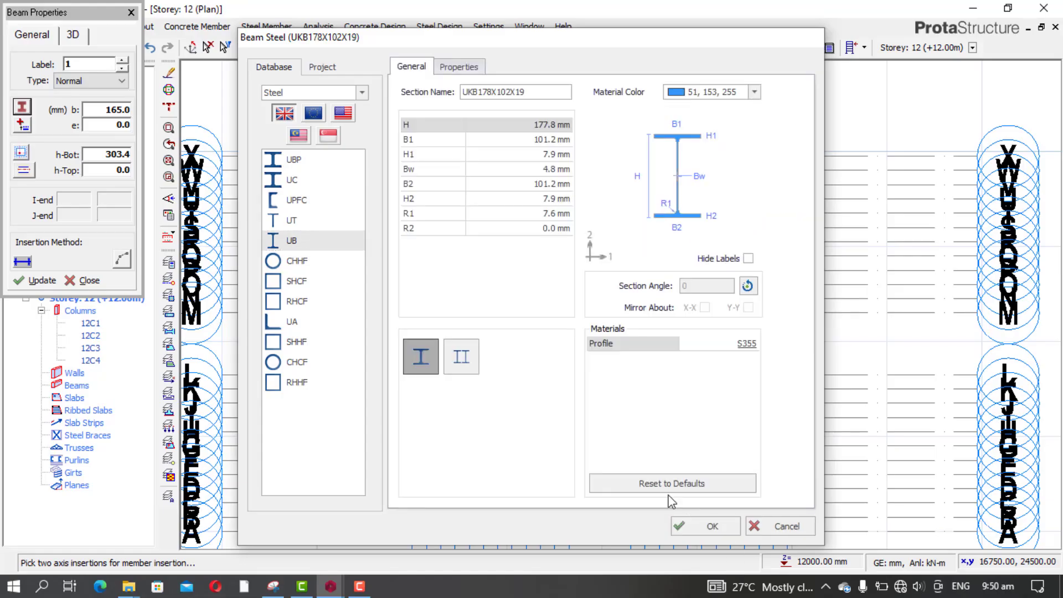
left_click(685, 524)
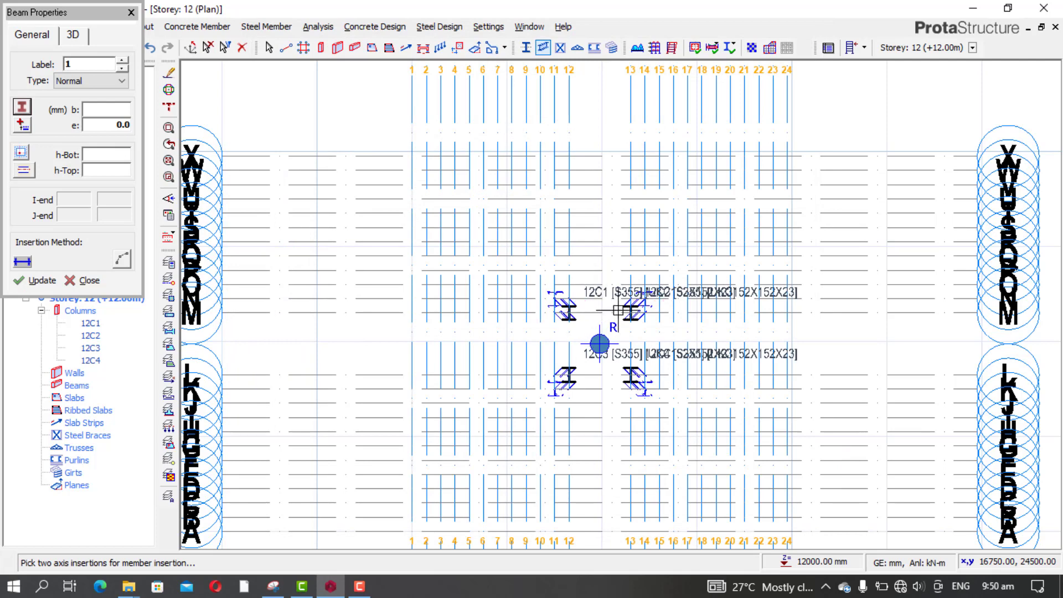
Step: Draw beams 12B1–12B4 through 12/M, 13/M, 13/L, 12/L and back, then go to Storey 11
scroll(618, 310, "up", 5)
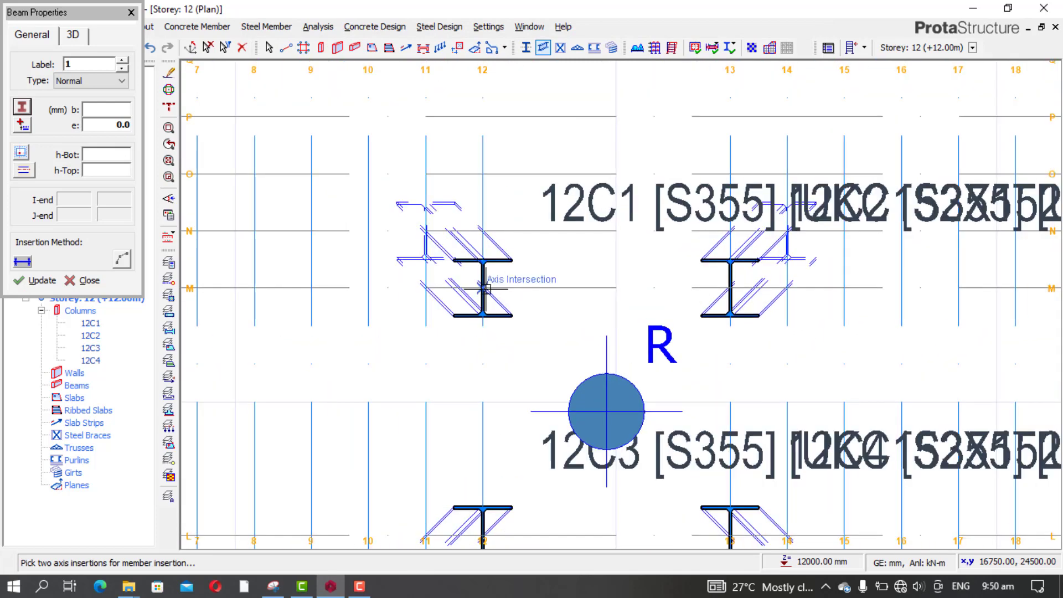
left_click(485, 288)
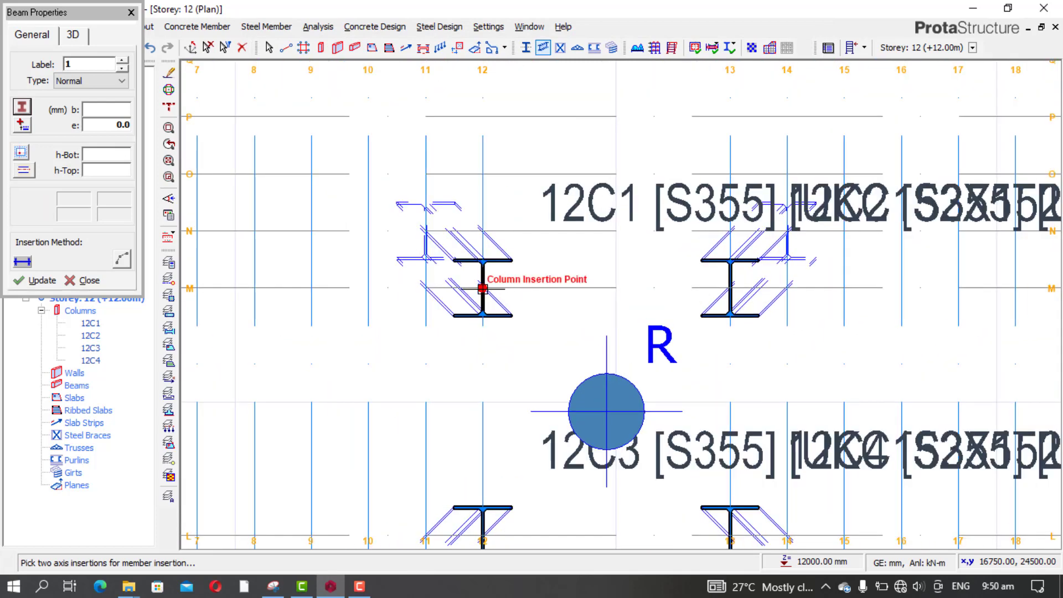
left_click(731, 288)
scroll(872, 271, "down", 3)
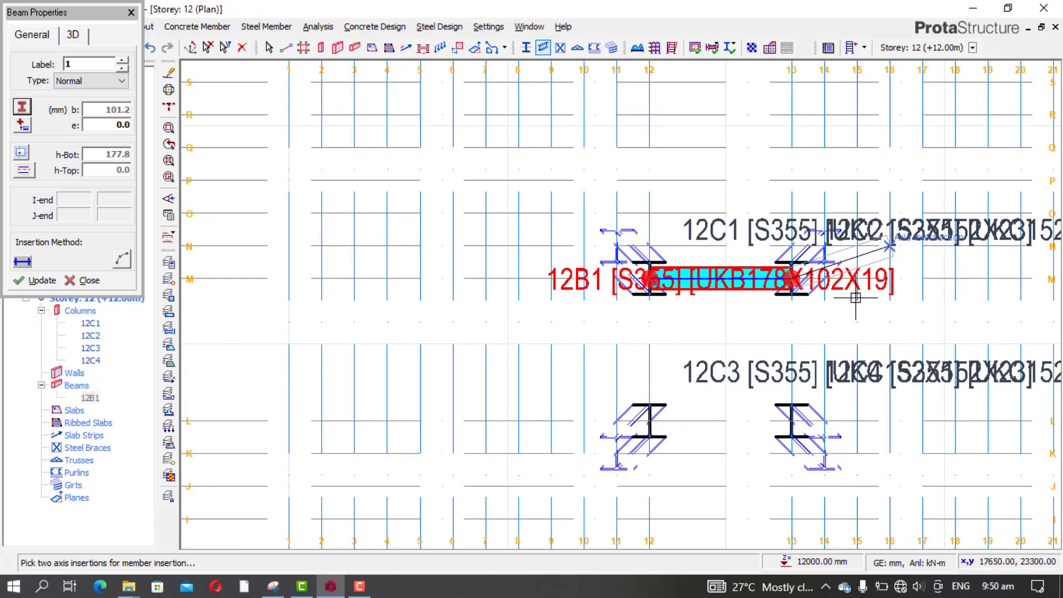
scroll(797, 410, "up", 5)
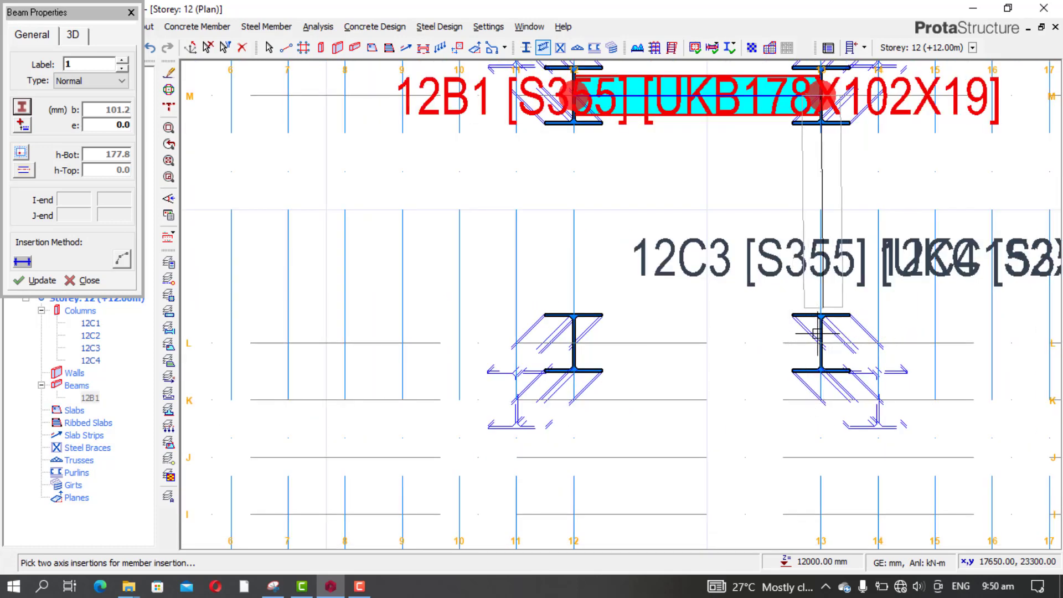
left_click(818, 336)
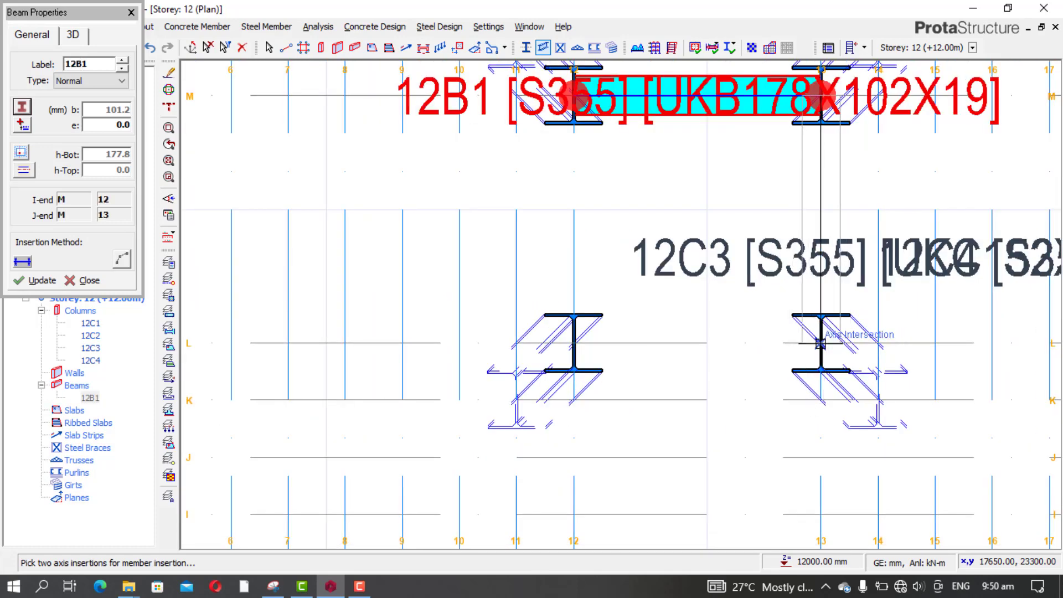
left_click(570, 340)
scroll(559, 461, "down", 1)
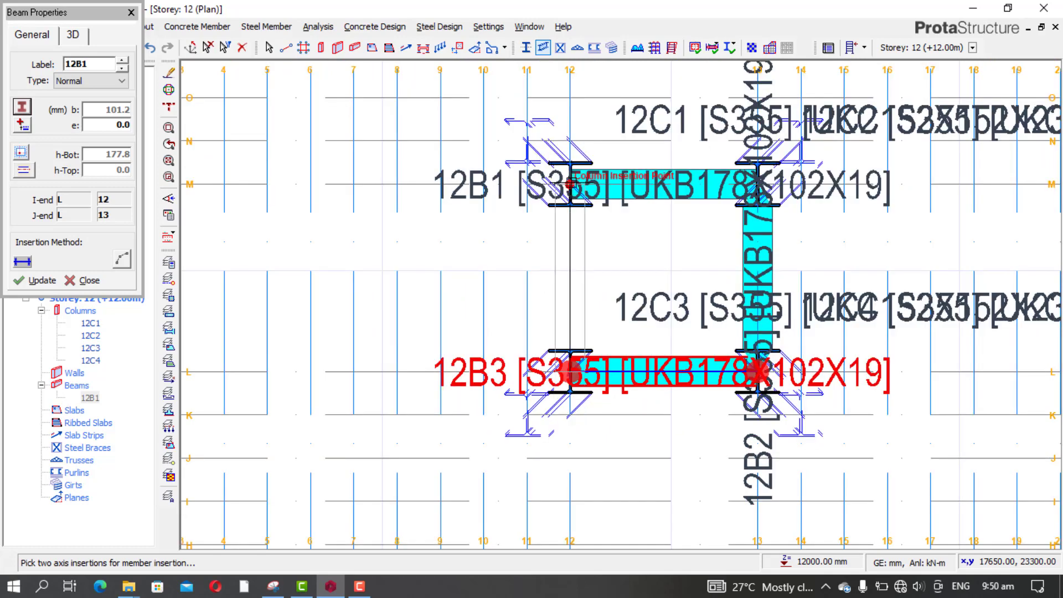
left_click(569, 184)
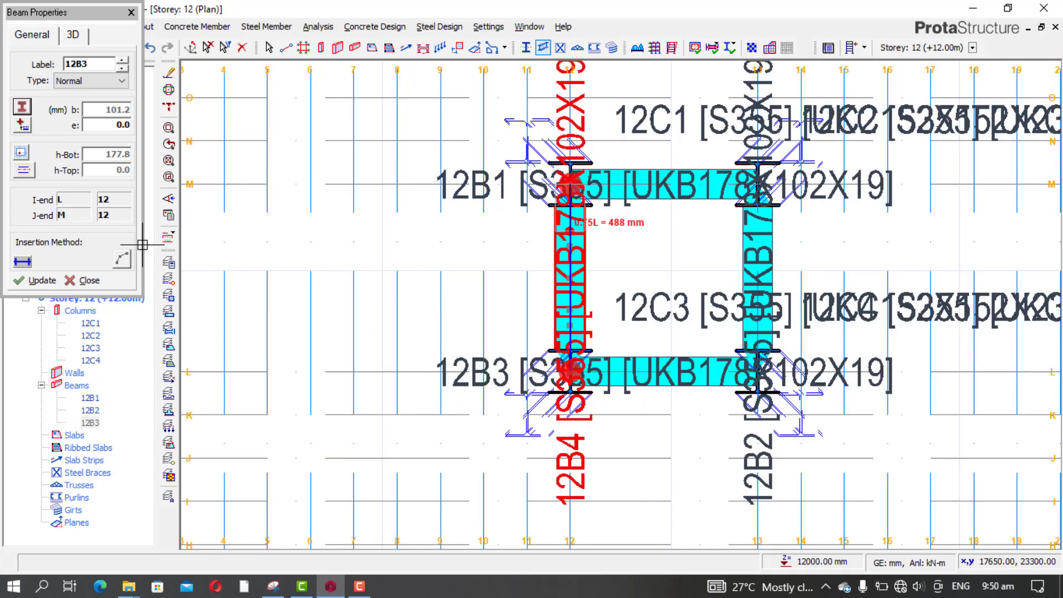
key("Escape")
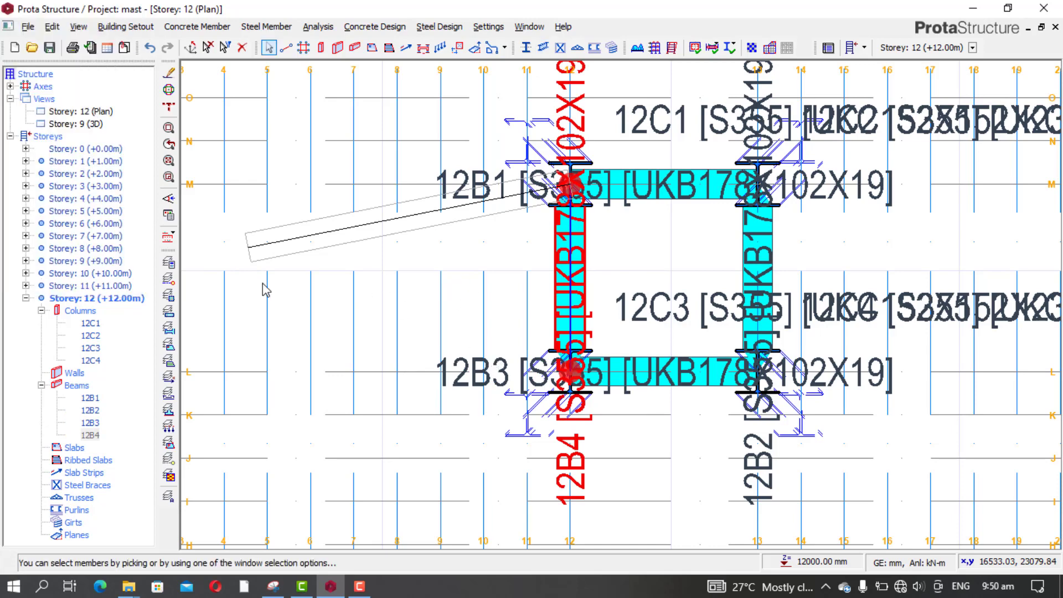
double_click(84, 285)
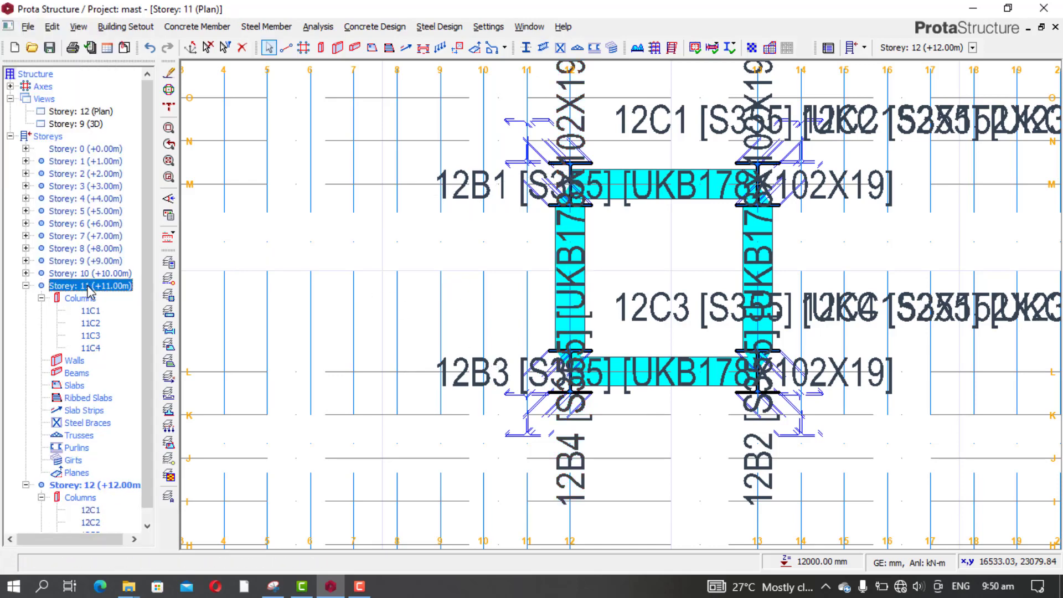
Step: Draw ring beams 11B1–11B4 column to column from 11/N around Storey 11
left_click(542, 47)
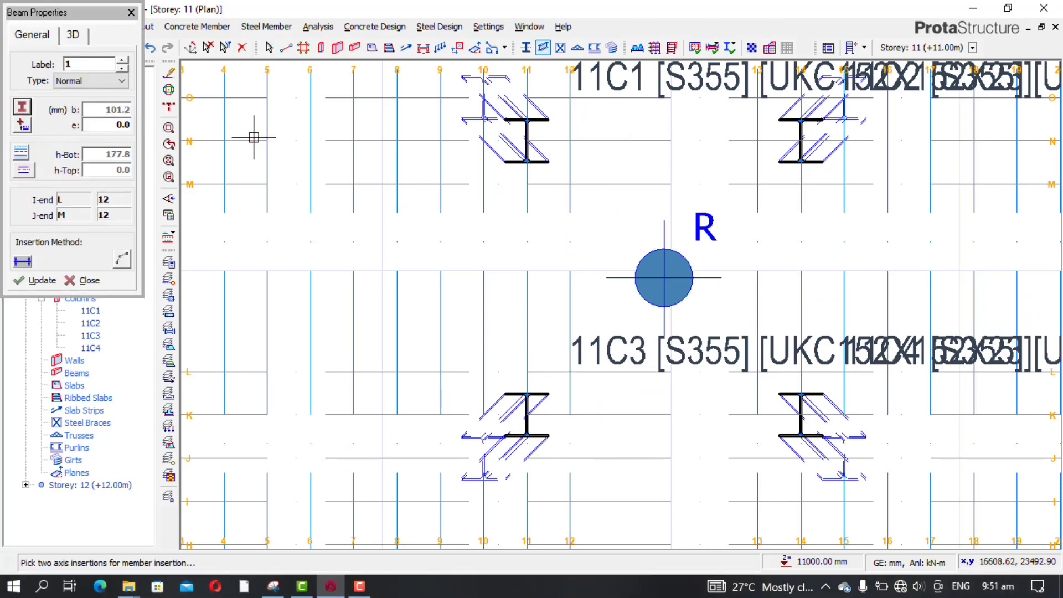
left_click(526, 140)
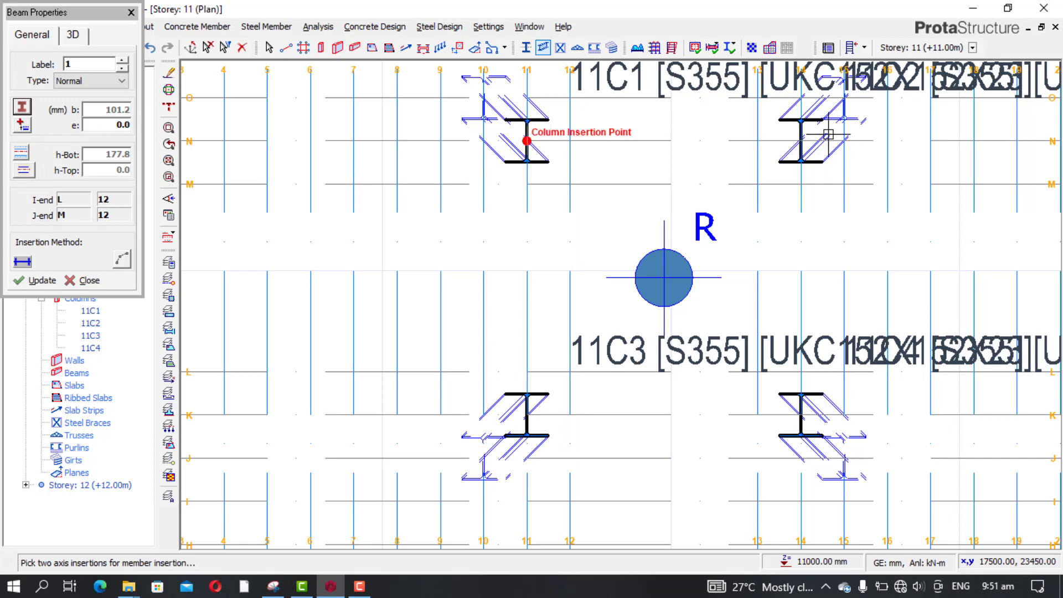
left_click(801, 140)
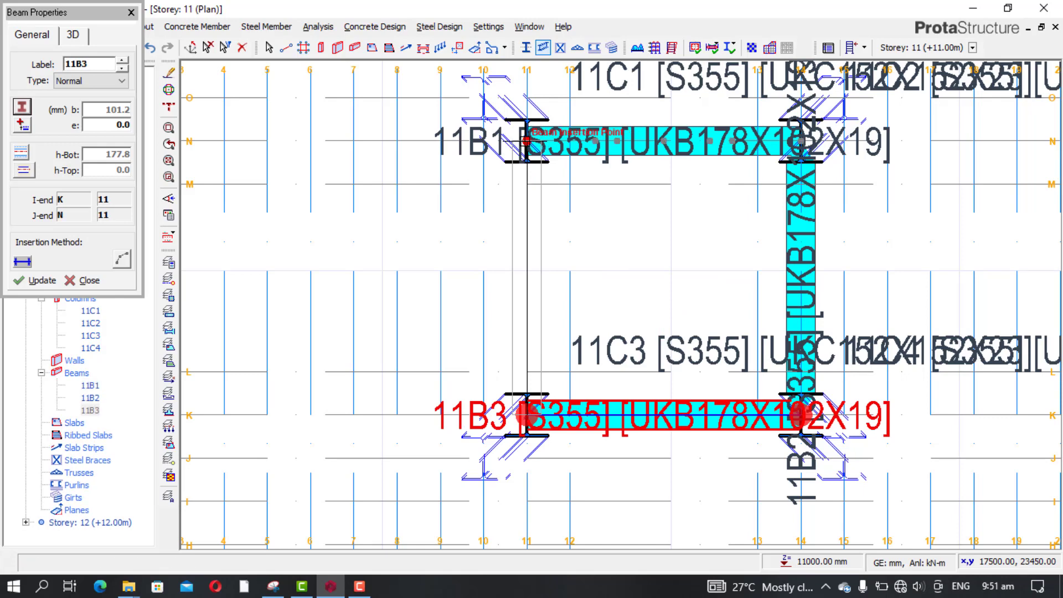
left_click(527, 140)
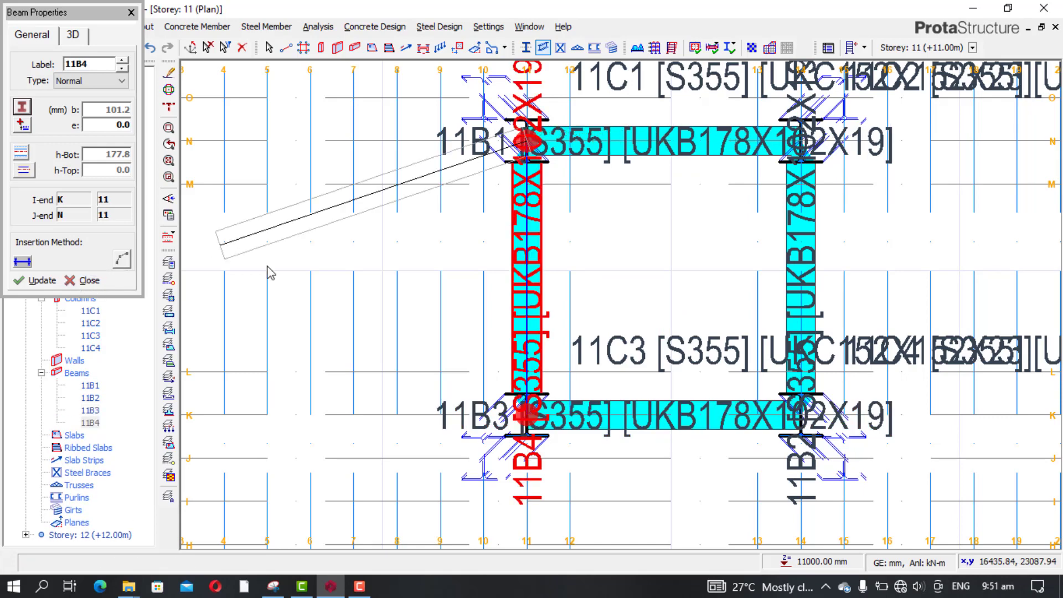
key("Escape")
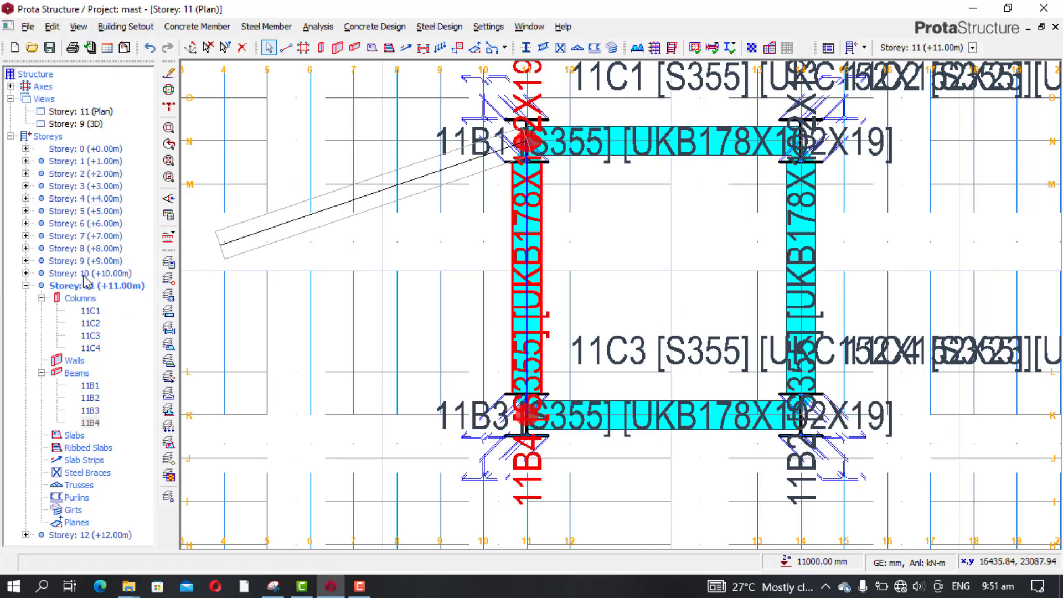
Step: On Storey 10, draw beams 10B1–10B4 along axes O, 15, J and 10
double_click(85, 274)
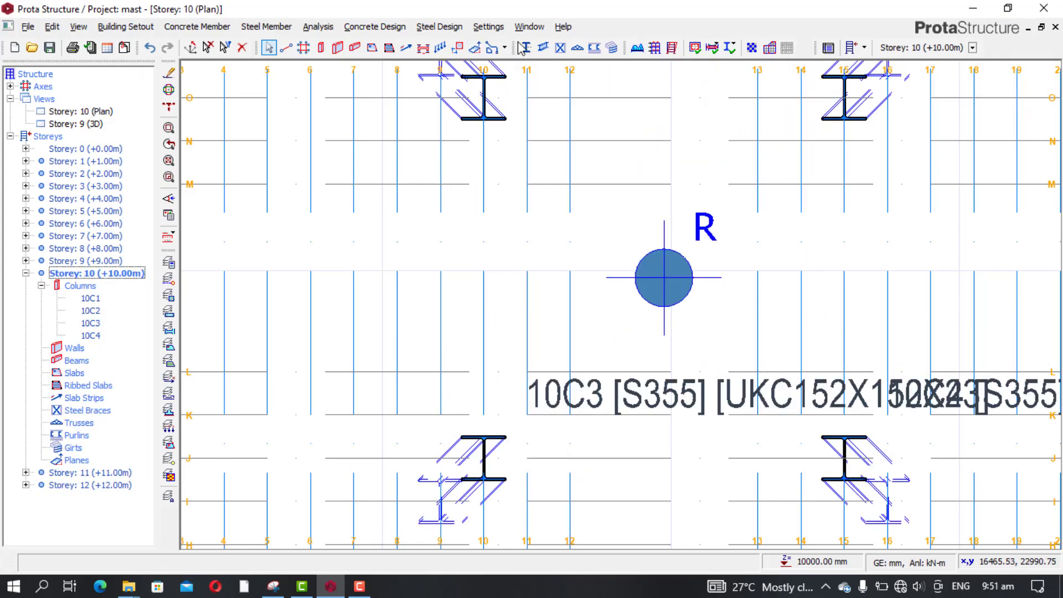
key("Return")
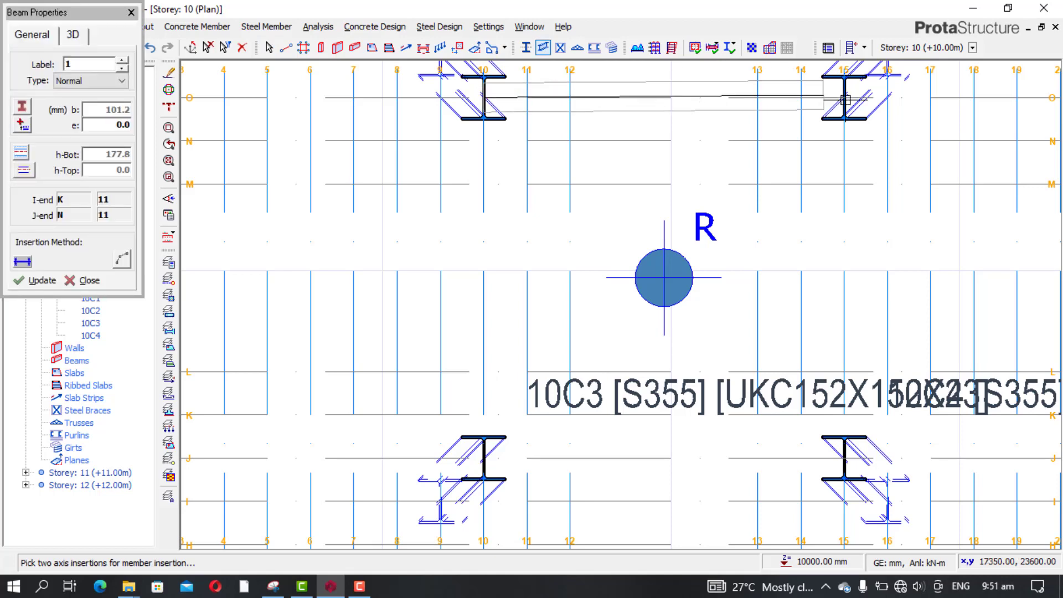
left_click(844, 98)
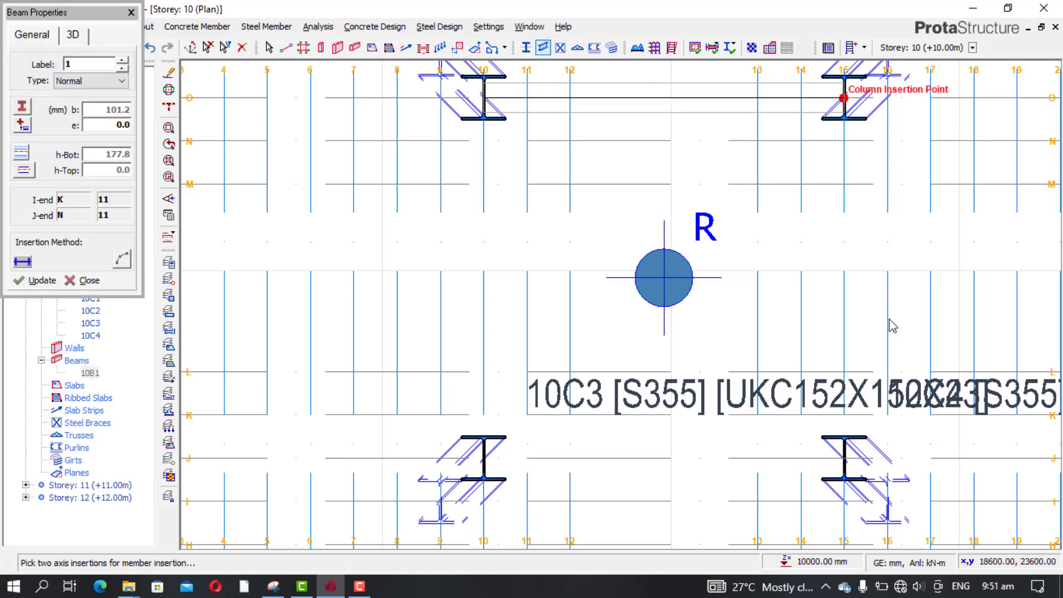
left_click(844, 458)
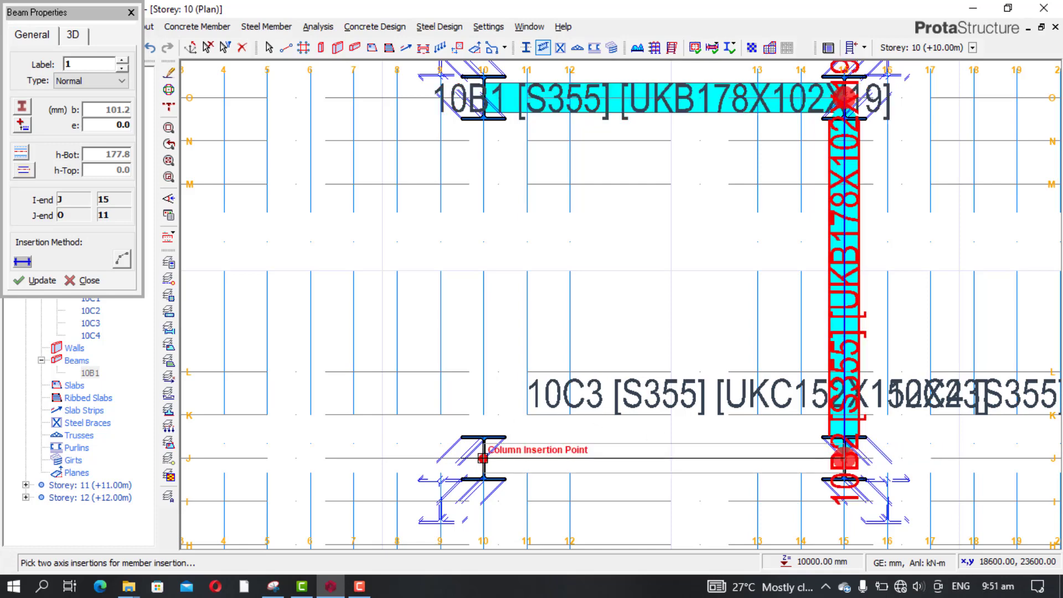
left_click(489, 449)
left_click(481, 99)
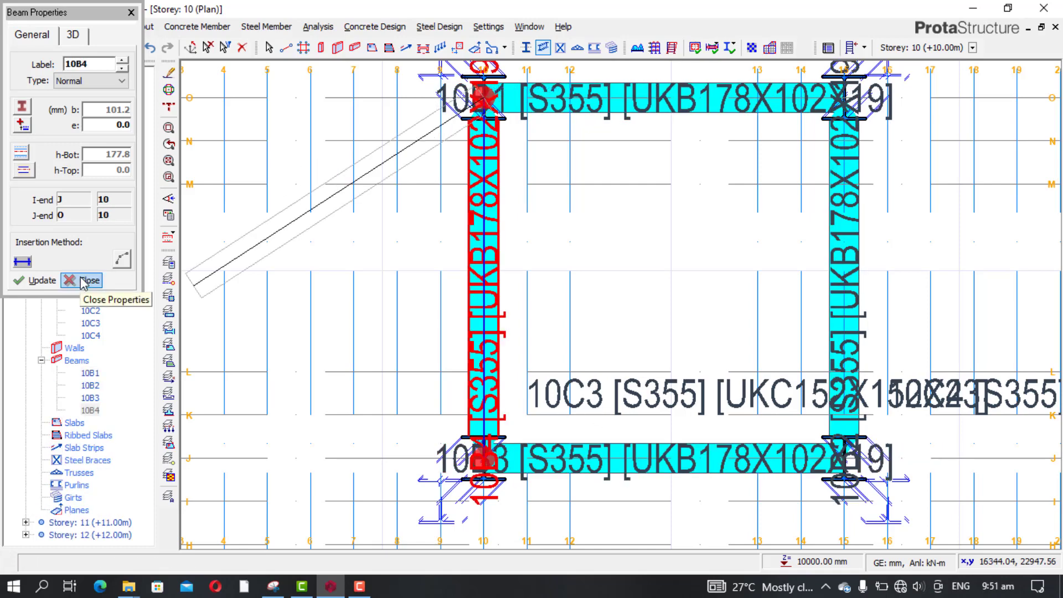
key("Escape")
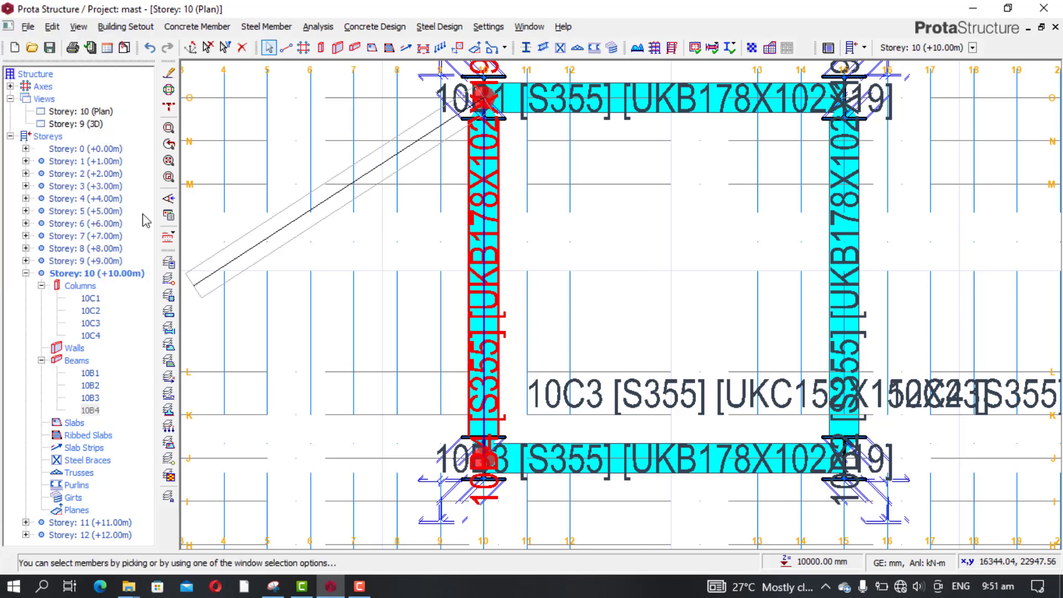
double_click(76, 261)
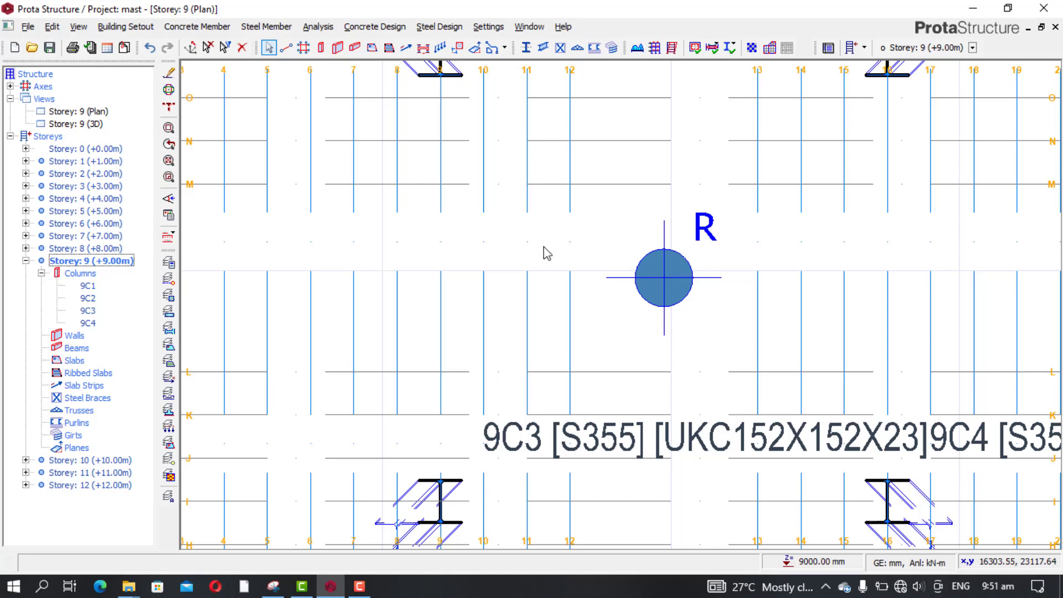
Step: Draw beam 9B1 from column 9/P to column 16/P
middle_click_drag(602, 226, 590, 268)
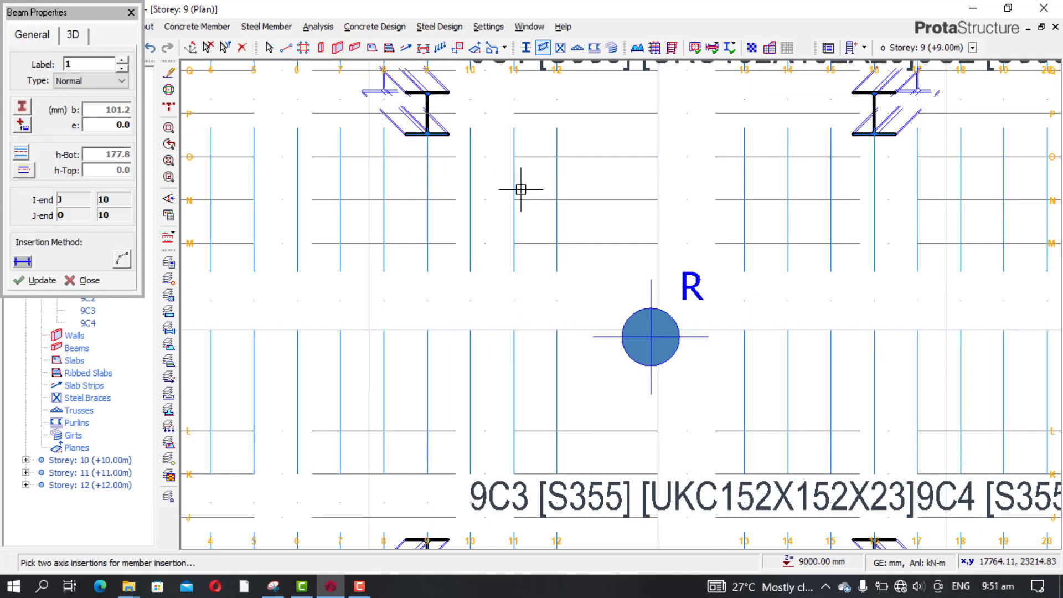
left_click(427, 114)
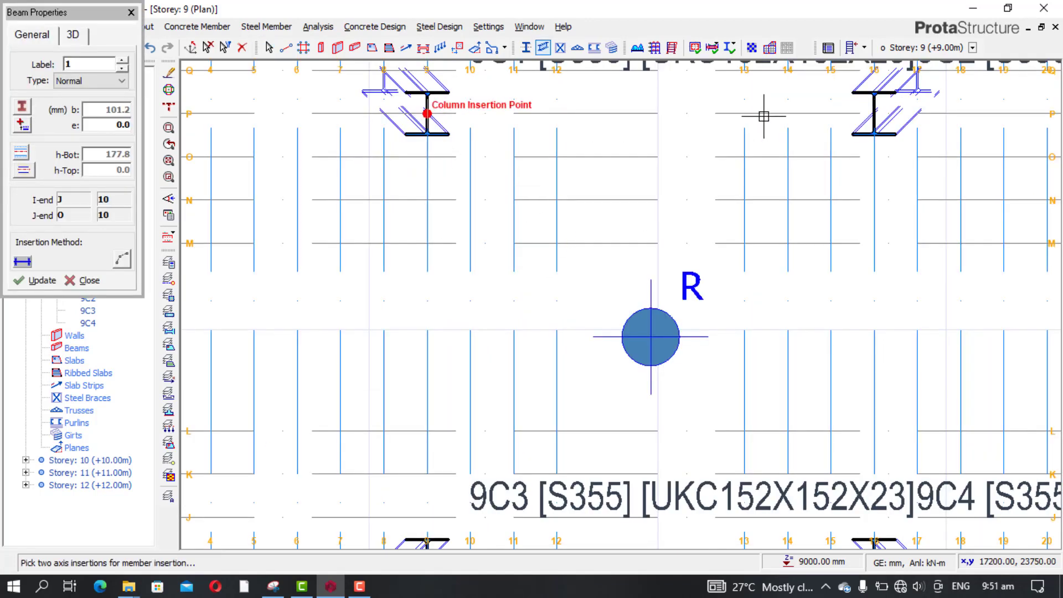
left_click(875, 113)
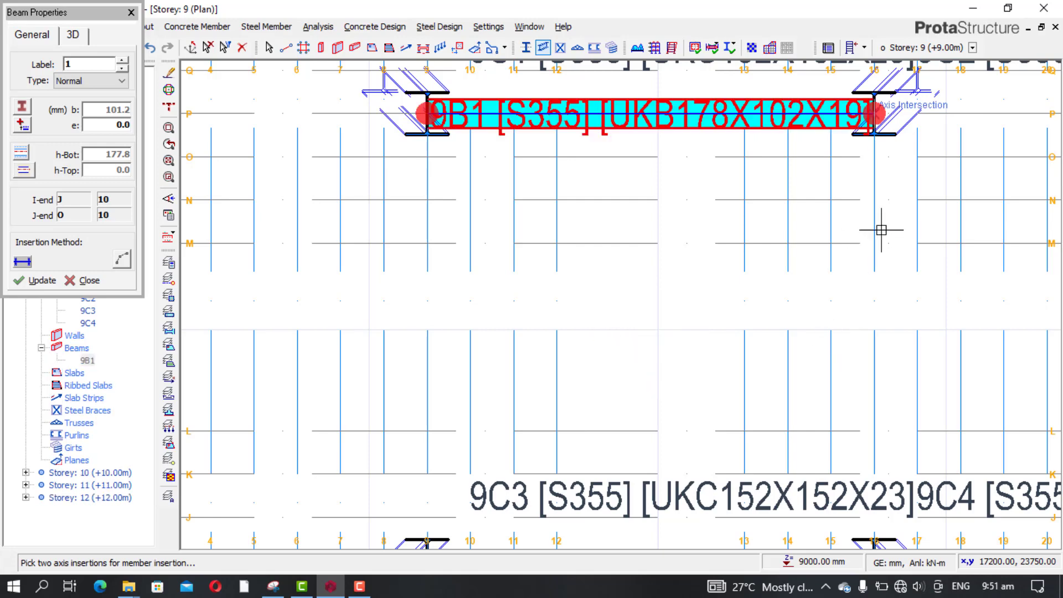
scroll(885, 265, "down", 2)
scroll(890, 308, "down", 1)
scroll(864, 415, "up", 2)
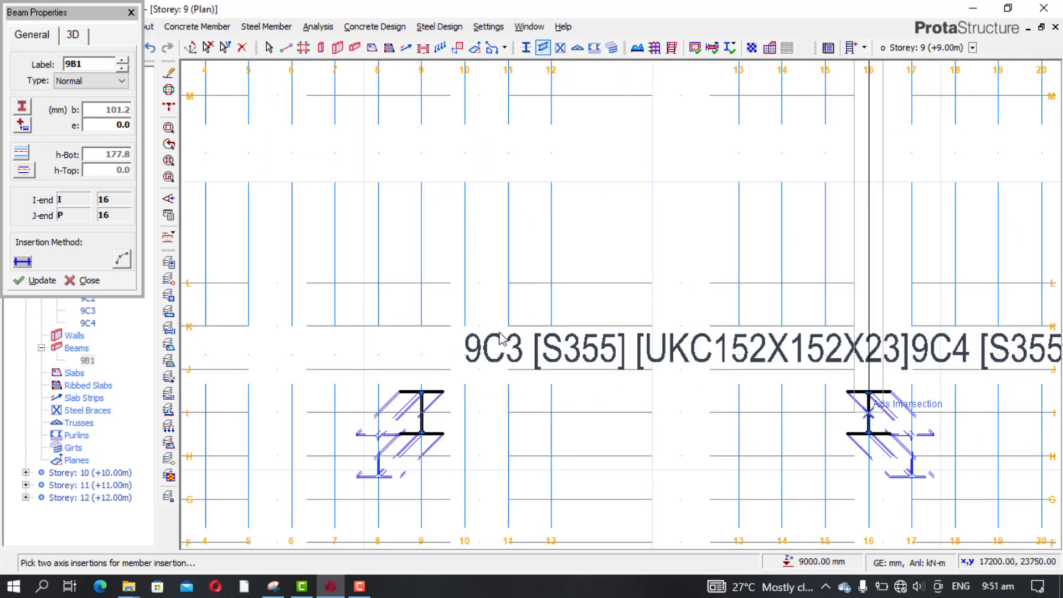
Step: Add beams along axis 16, axis I and axis 9 to close the Storey 9 ring
left_click(868, 412)
left_click(422, 412)
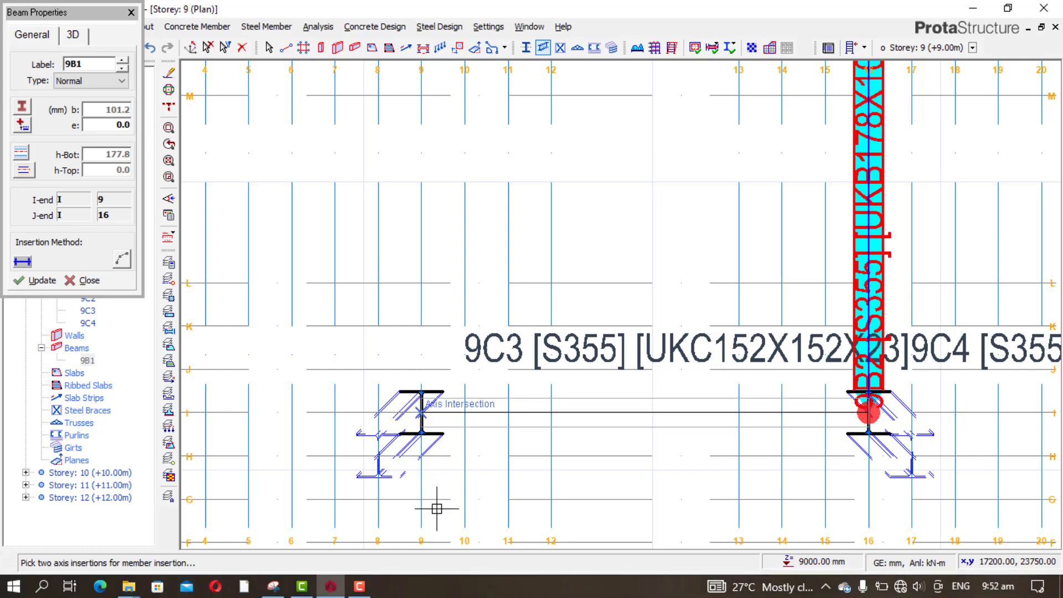
scroll(439, 324, "down", 1)
scroll(438, 324, "down", 1)
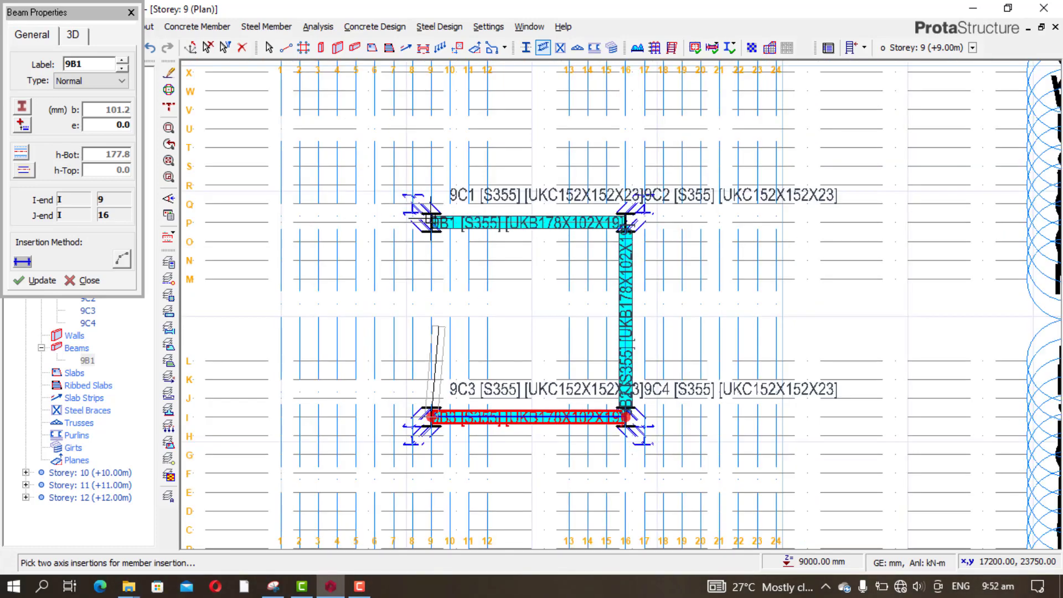
scroll(427, 229, "up", 3)
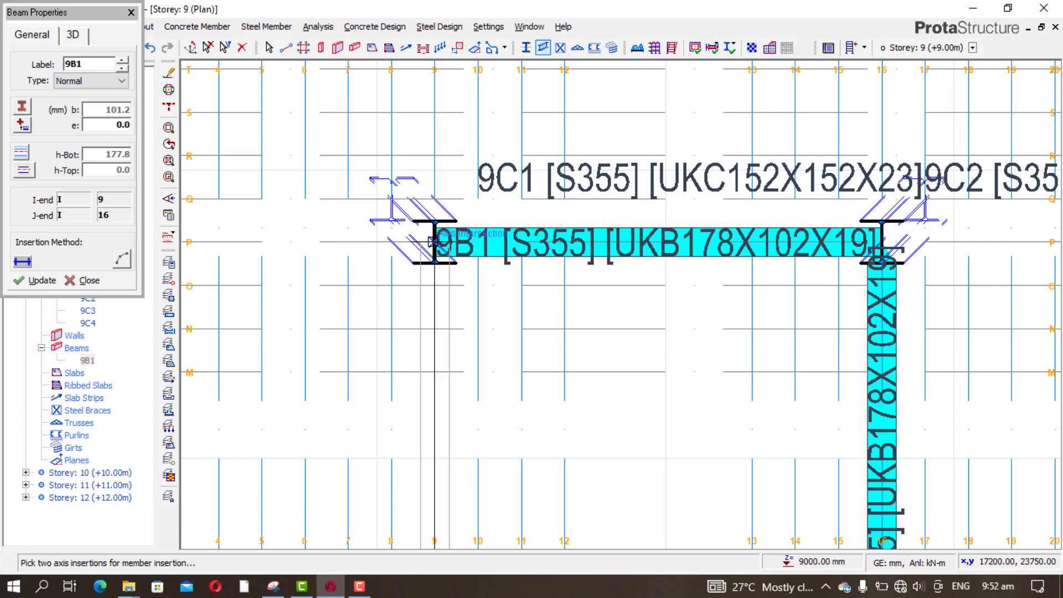
left_click(418, 256)
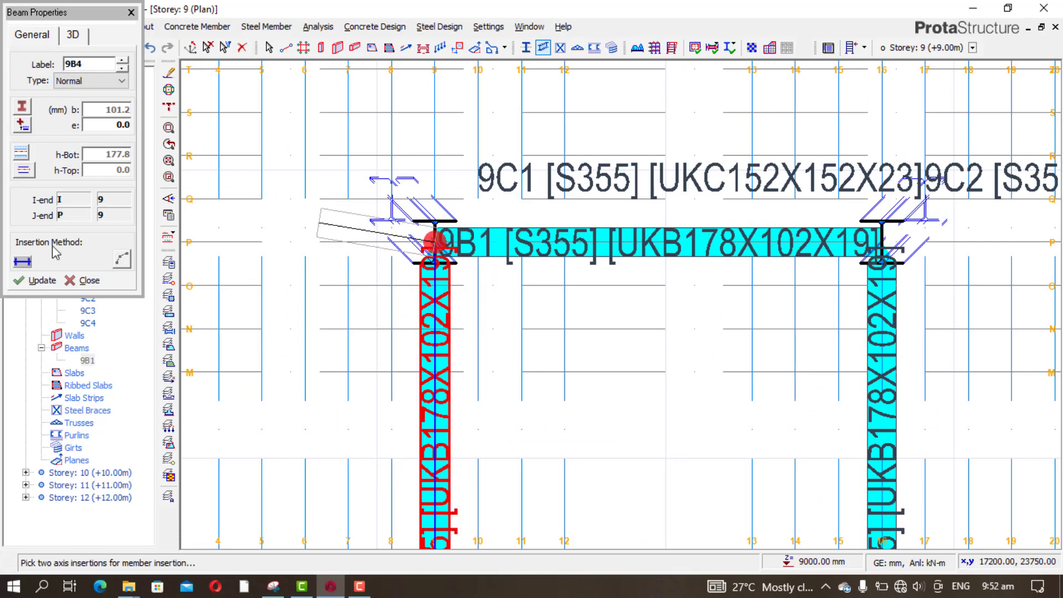
key("Escape")
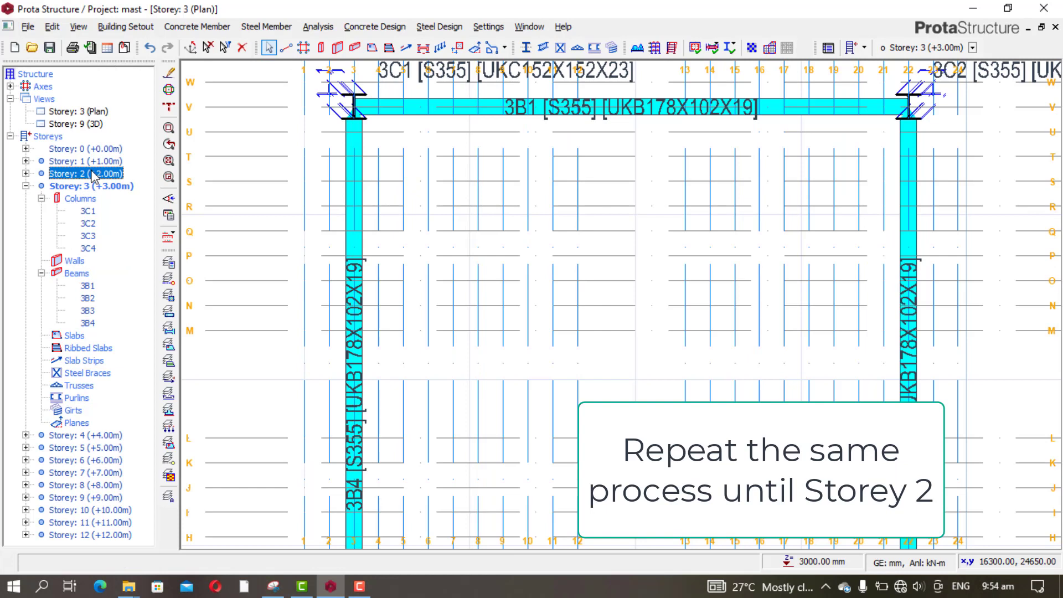
Step: On the Storey 2 plan, place beam 2B1 along axis W to 23
double_click(94, 173)
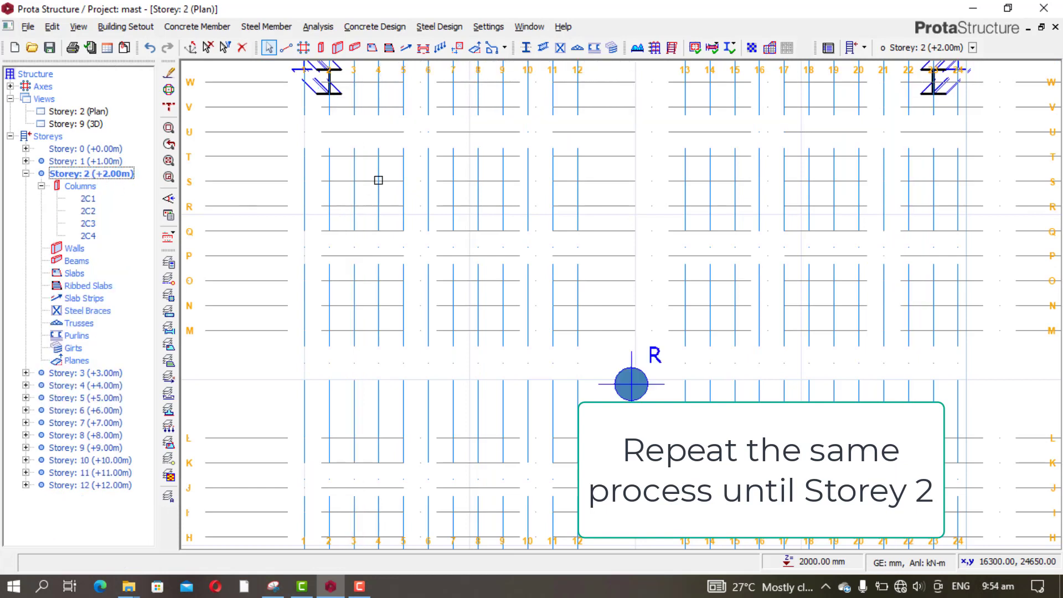
left_click(378, 180)
left_click(502, 66)
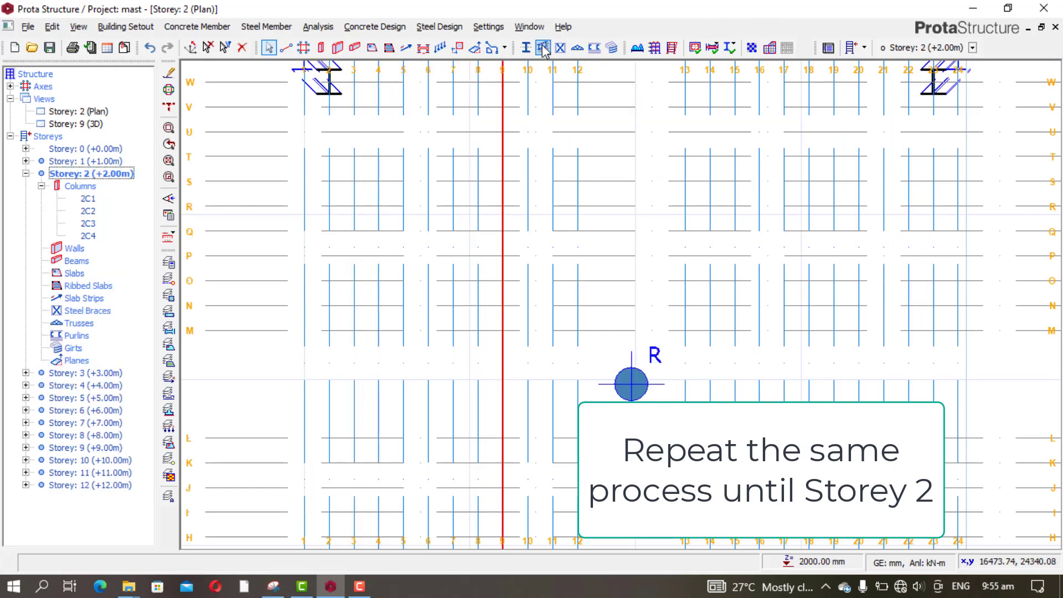
key("Return")
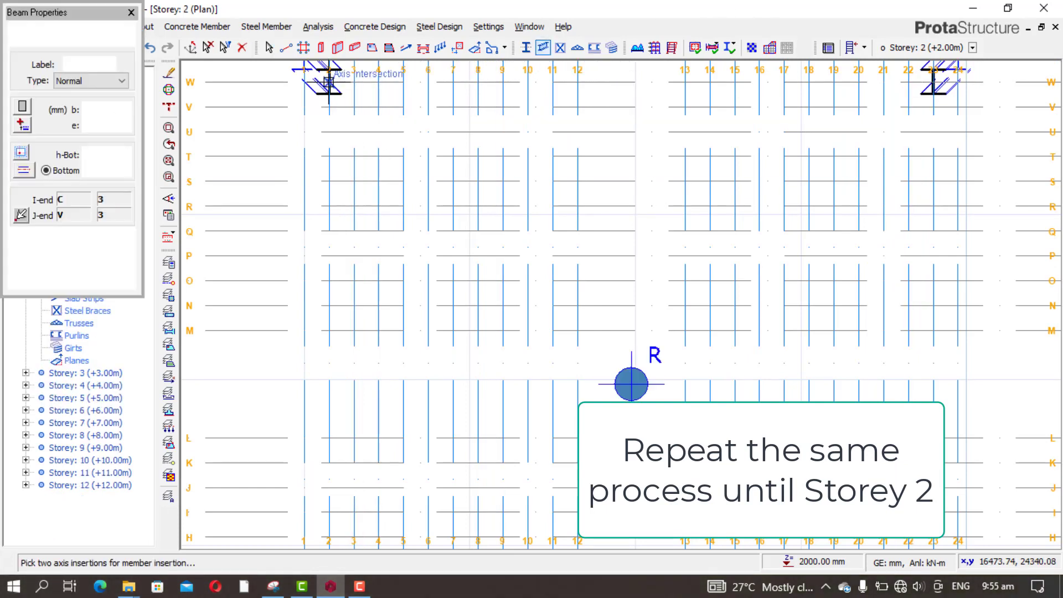
left_click(933, 83)
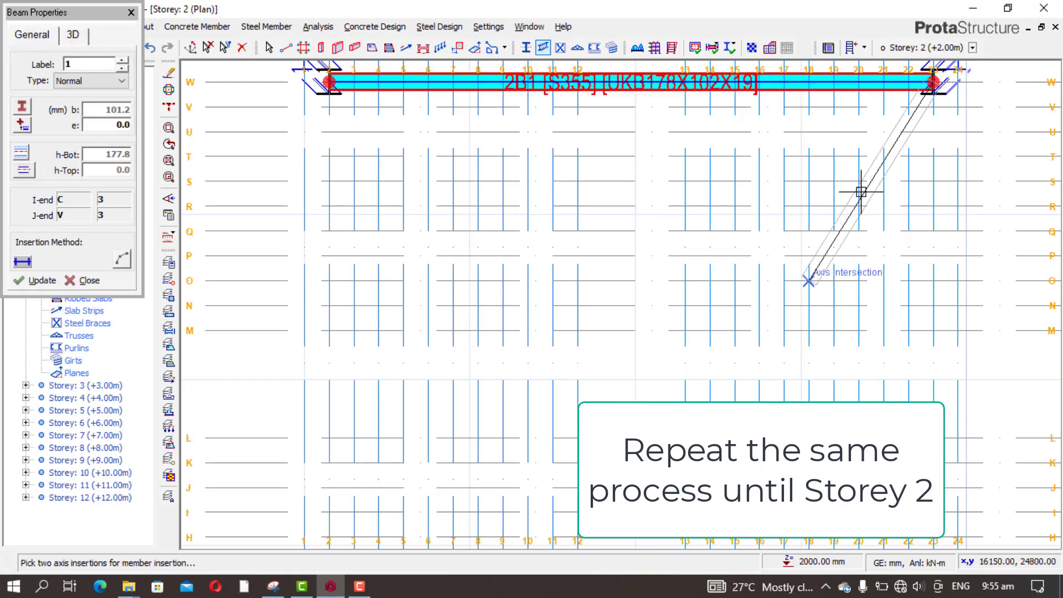
scroll(859, 190, "down", 4)
scroll(891, 395, "up", 4)
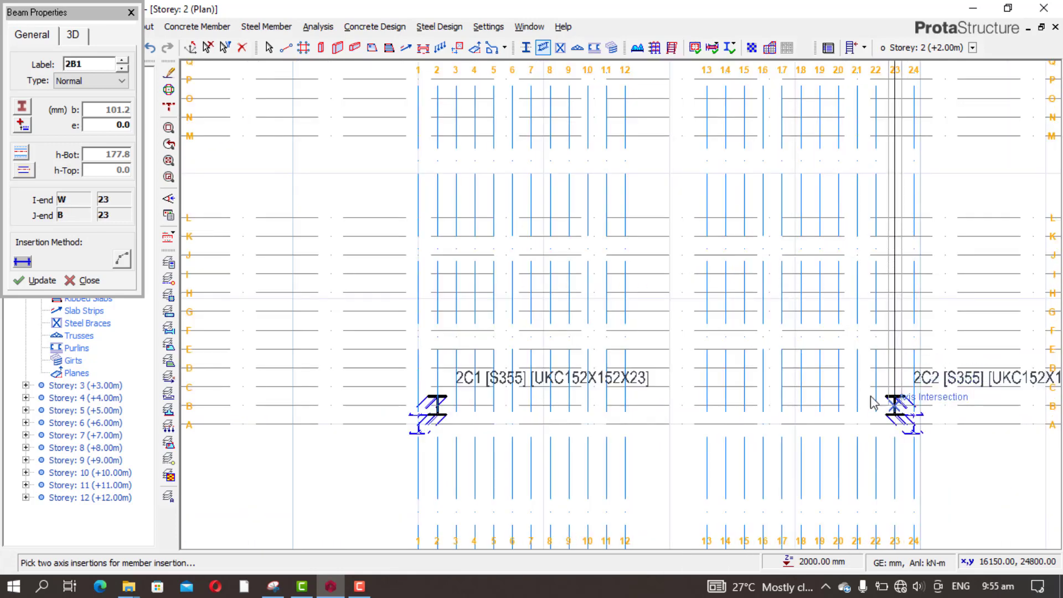
Step: Add beams along axis 23, axis B and axis 2 to close the Storey 2 ring
left_click(894, 404)
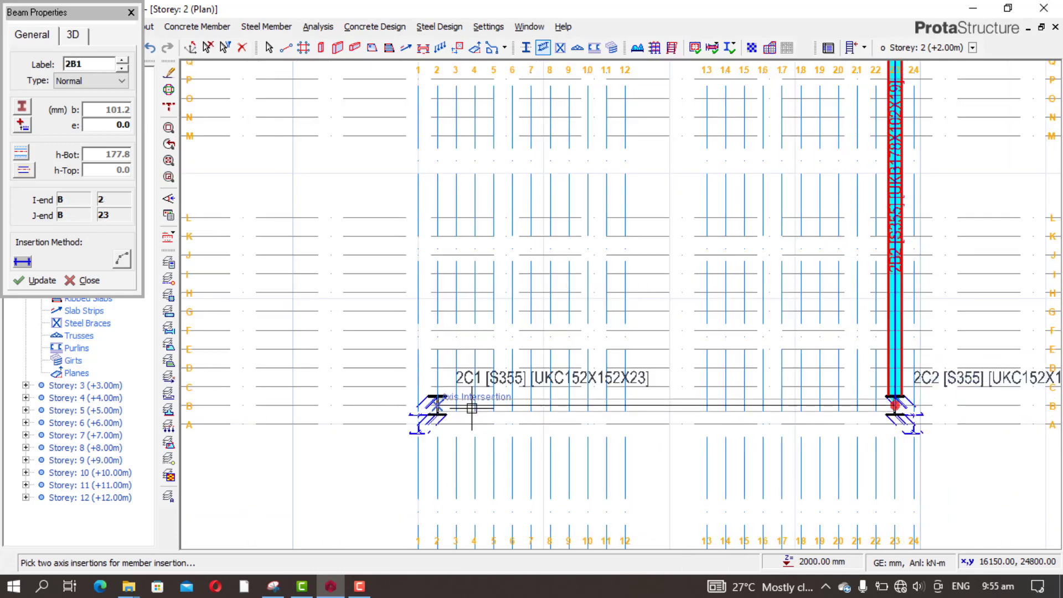
left_click(455, 308)
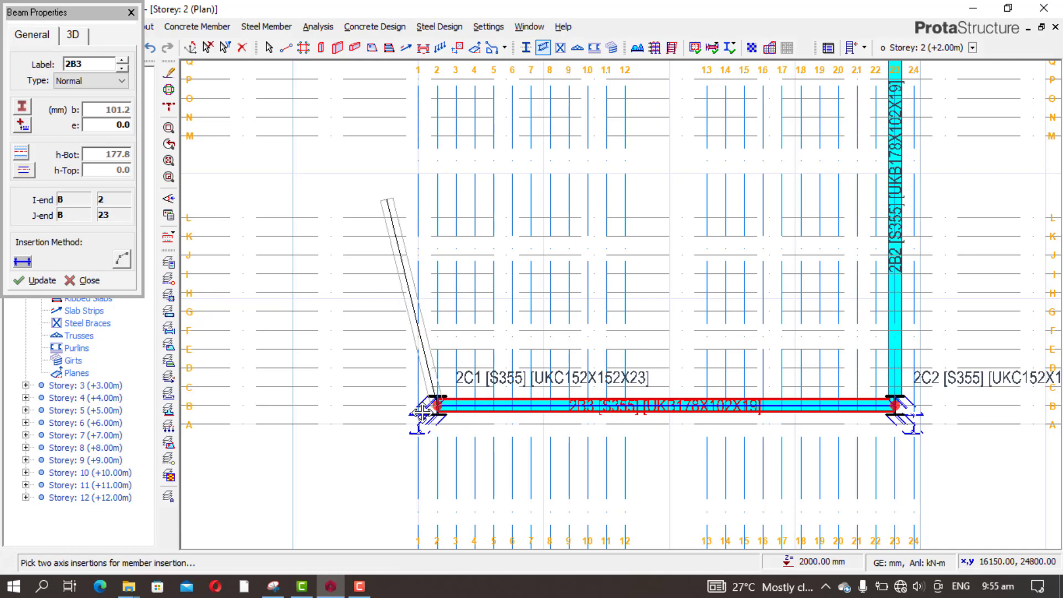
middle_click_drag(391, 201, 425, 351)
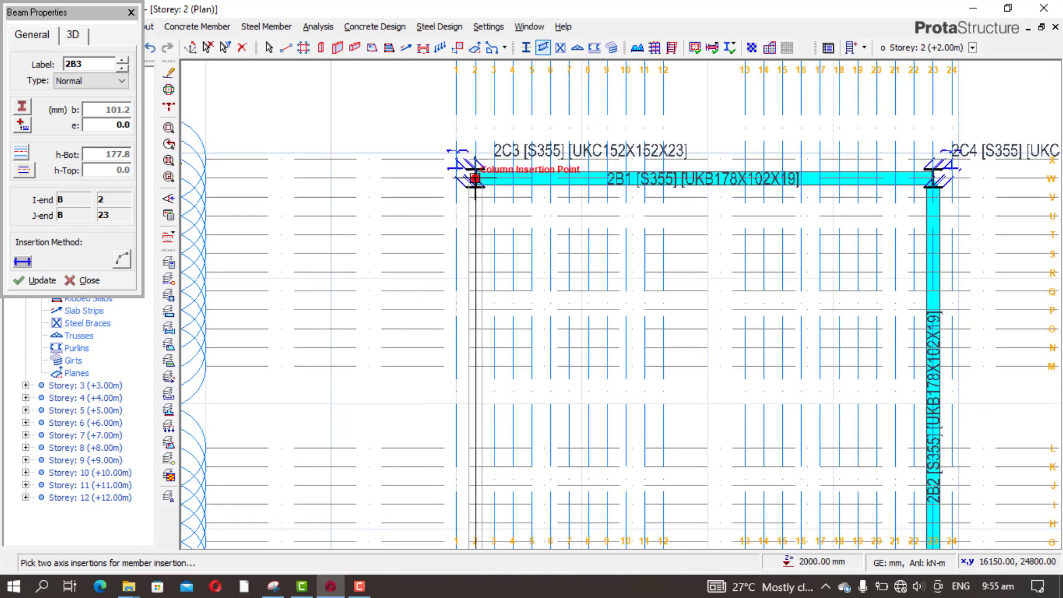
left_click(475, 178)
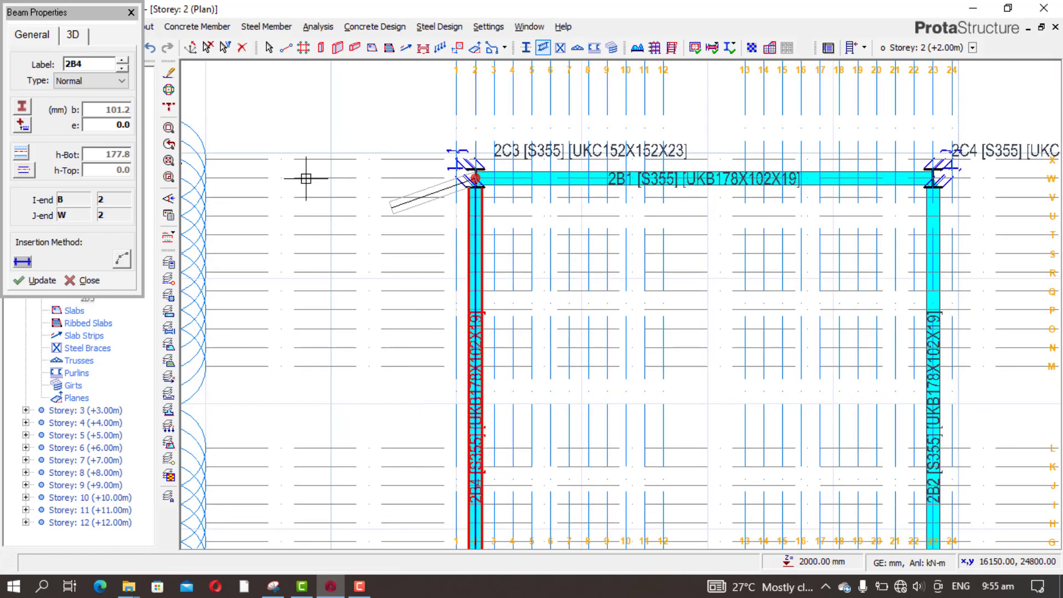
left_click(77, 280)
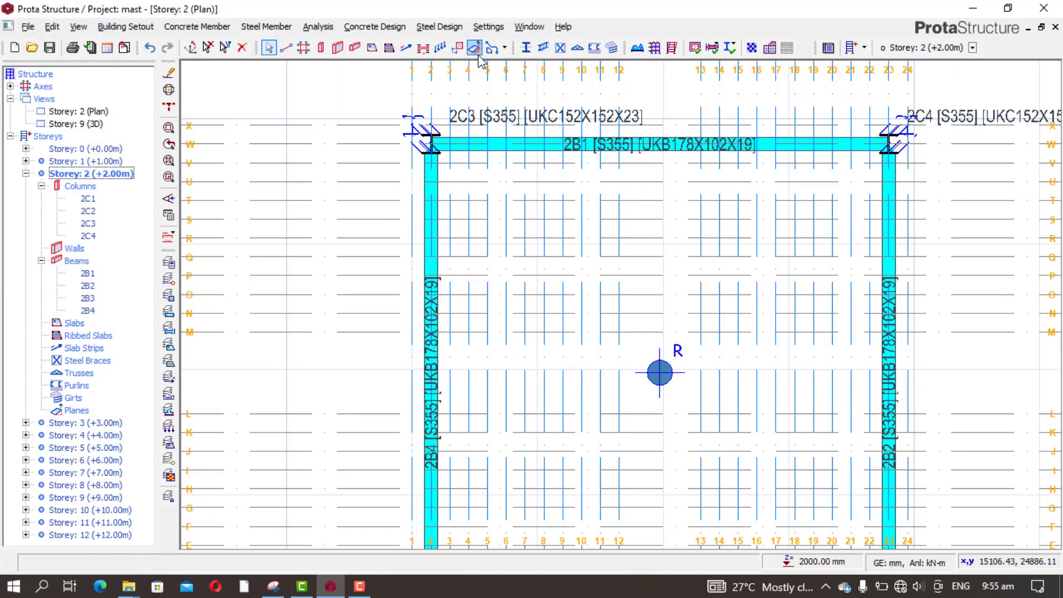
Step: Open the 3D view and orbit toward the base of the tower's lower storeys
double_click(78, 125)
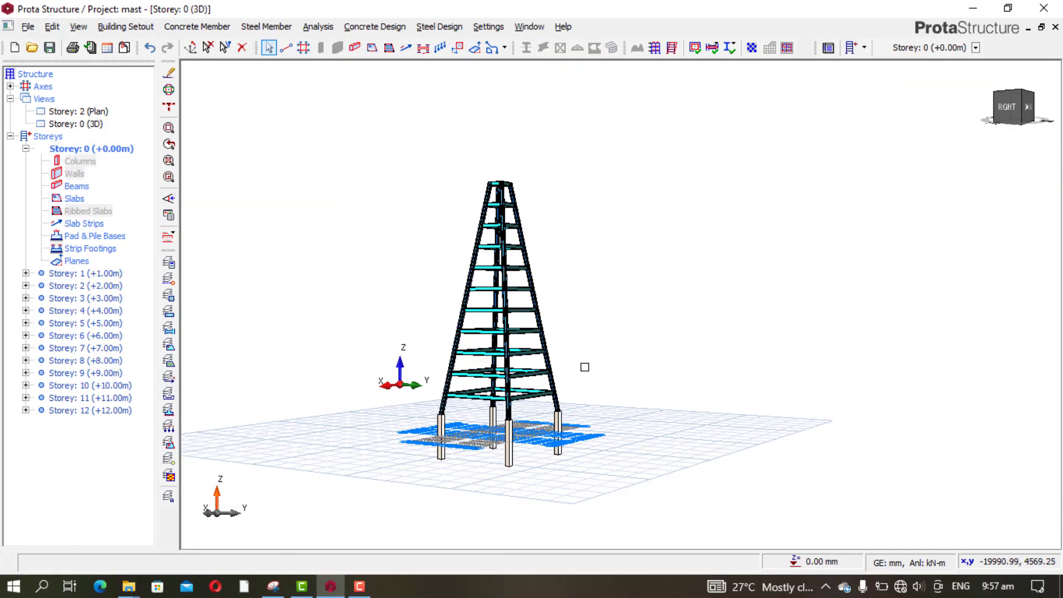
mouse_move(634, 353)
middle_mouse_down()
mouse_move(615, 363)
mouse_move(380, 384)
mouse_move(385, 411)
mouse_move(576, 232)
mouse_move(660, 297)
mouse_move(847, 368)
mouse_move(494, 409)
mouse_move(359, 375)
mouse_move(350, 339)
mouse_move(434, 456)
mouse_move(410, 370)
middle_mouse_up()
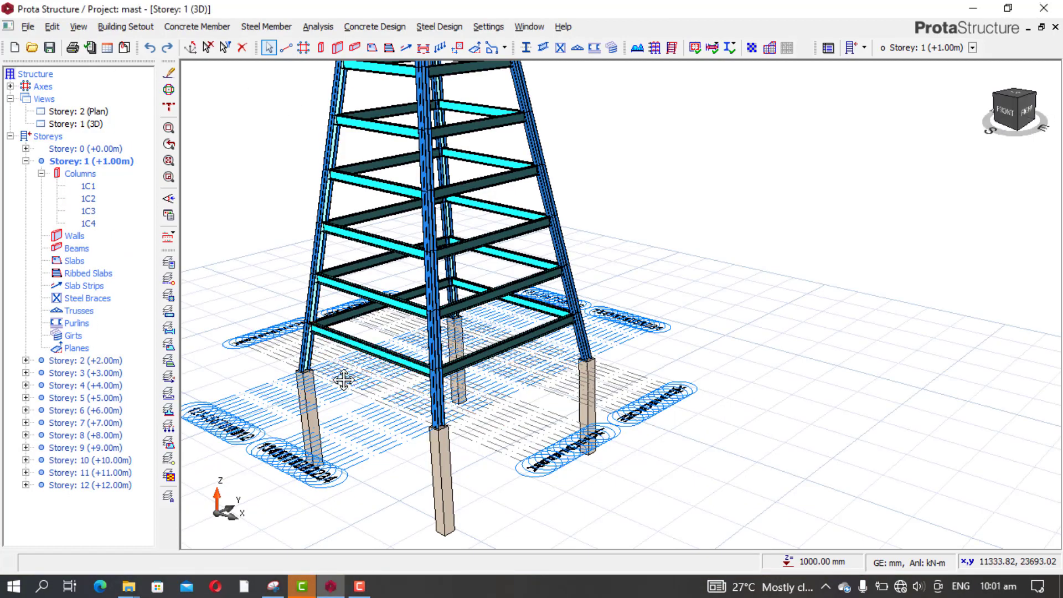
middle_click_drag(343, 380, 527, 422)
middle_click_drag(614, 382, 432, 344)
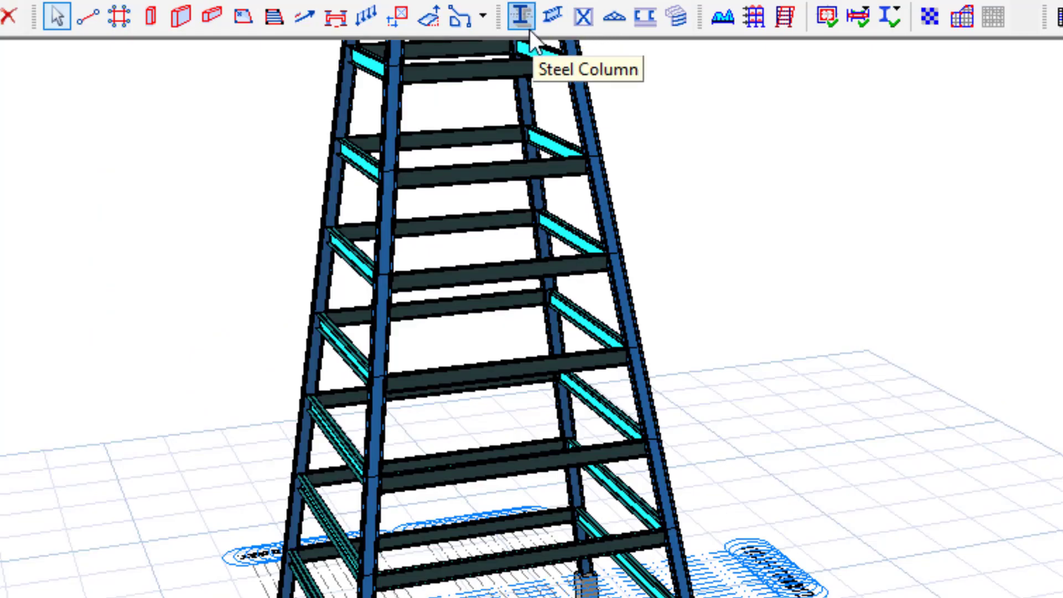
Step: Start a steel brace by picking two adjacent columns at the tower base
left_click(577, 7)
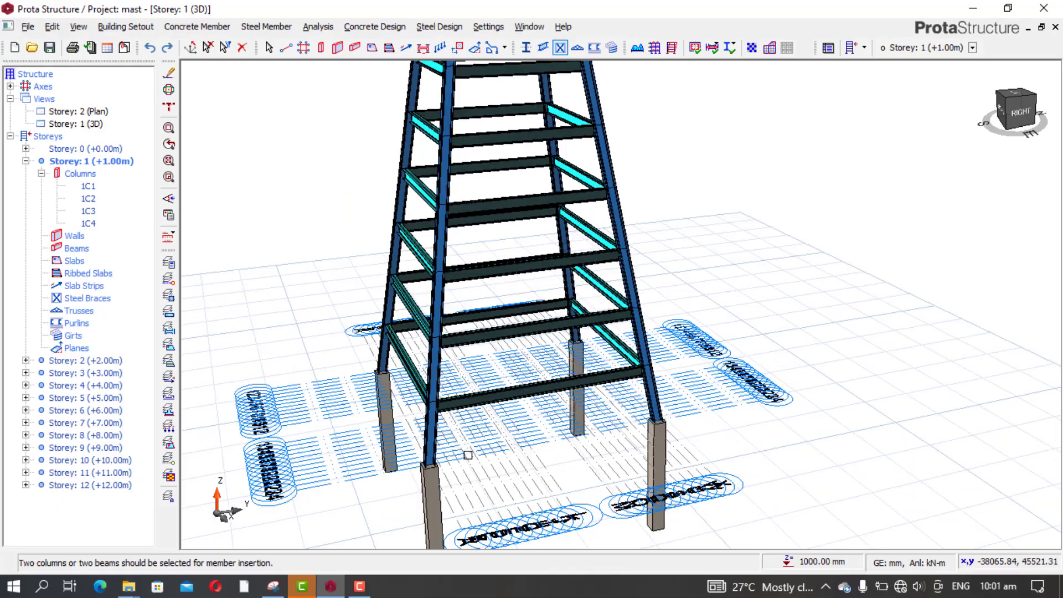
scroll(425, 597, "up", 5)
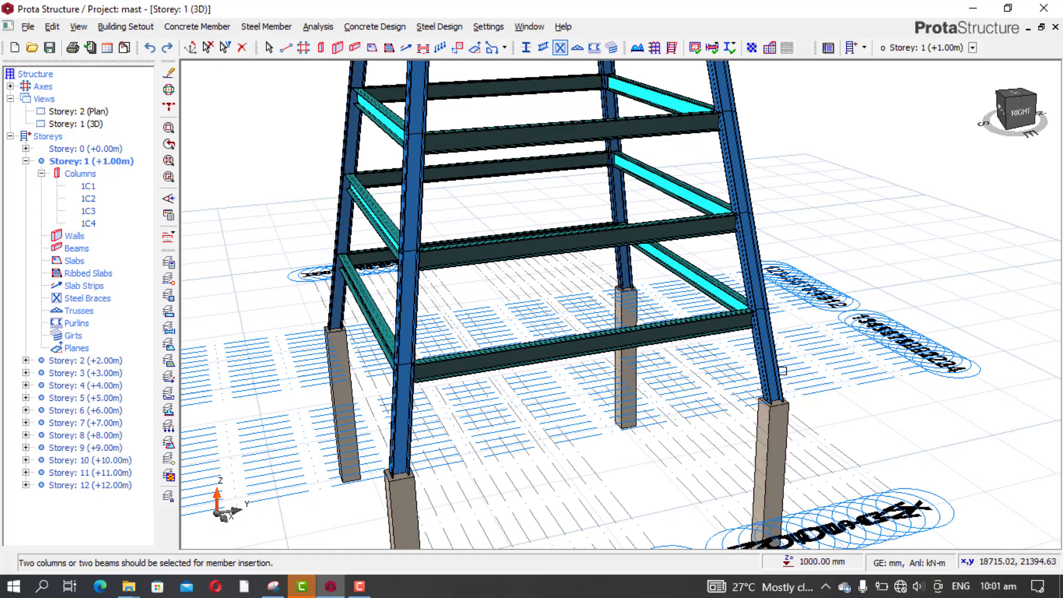
left_click(775, 371)
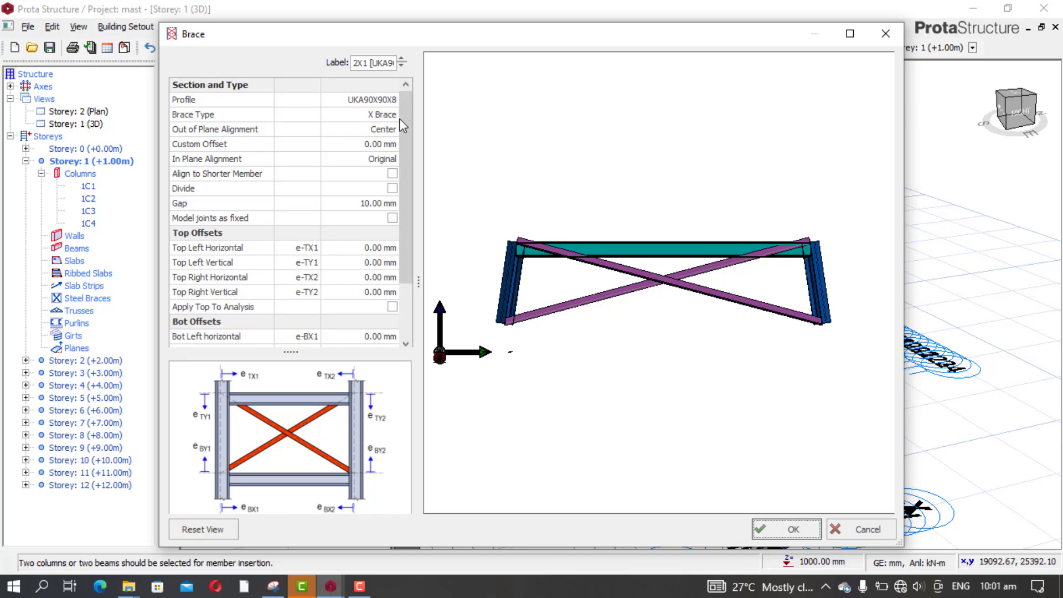
left_click(240, 105)
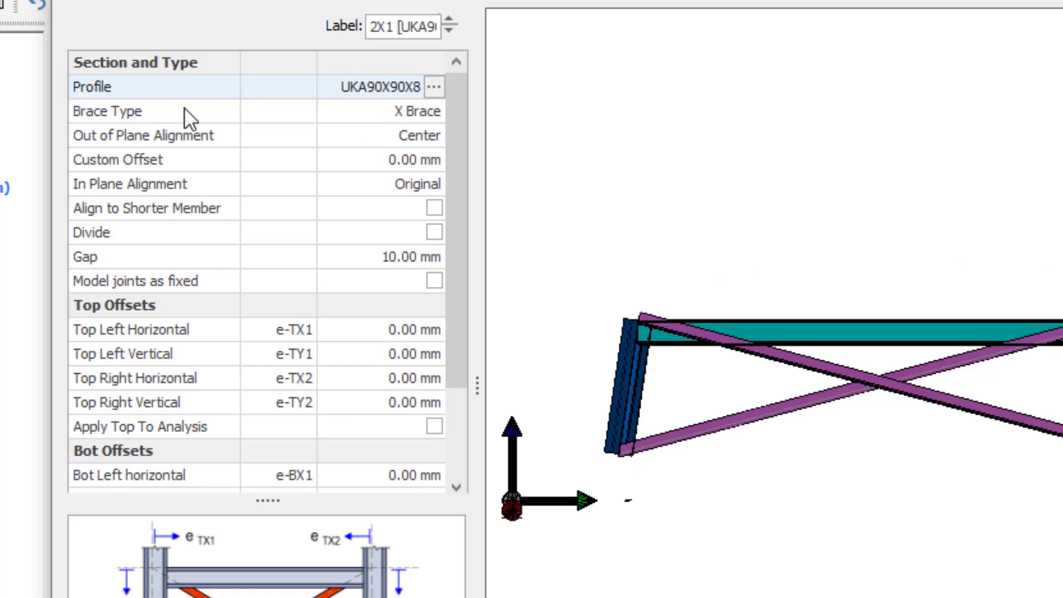
double_click(366, 93)
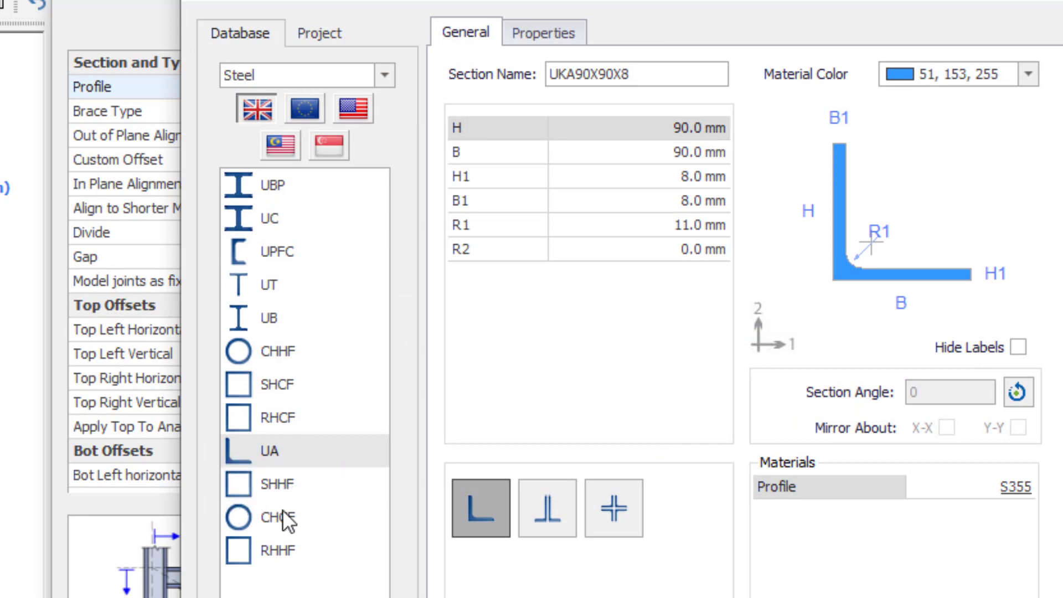
left_click(281, 456)
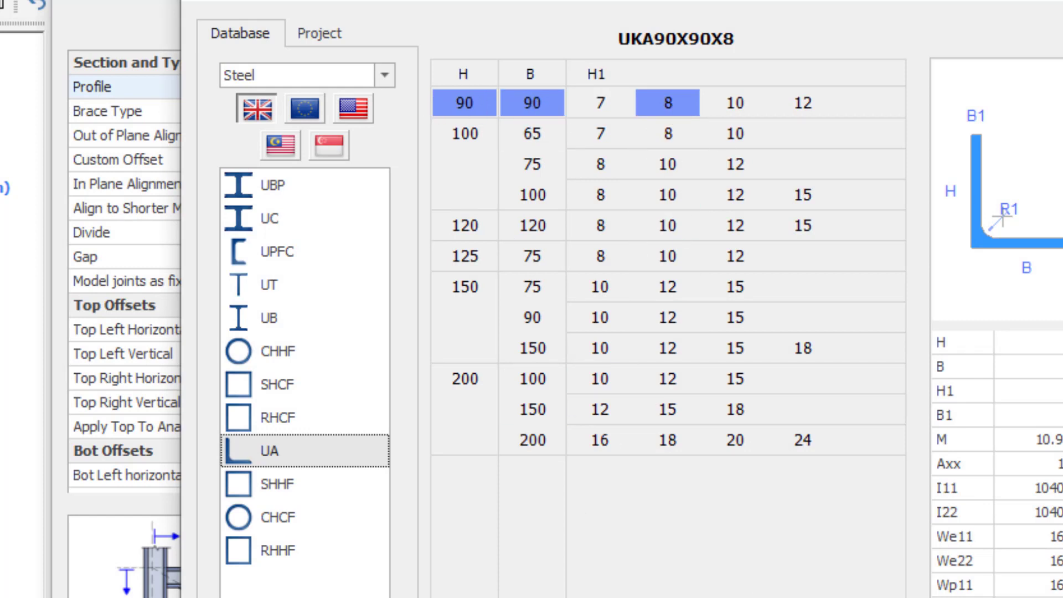
left_click(668, 103)
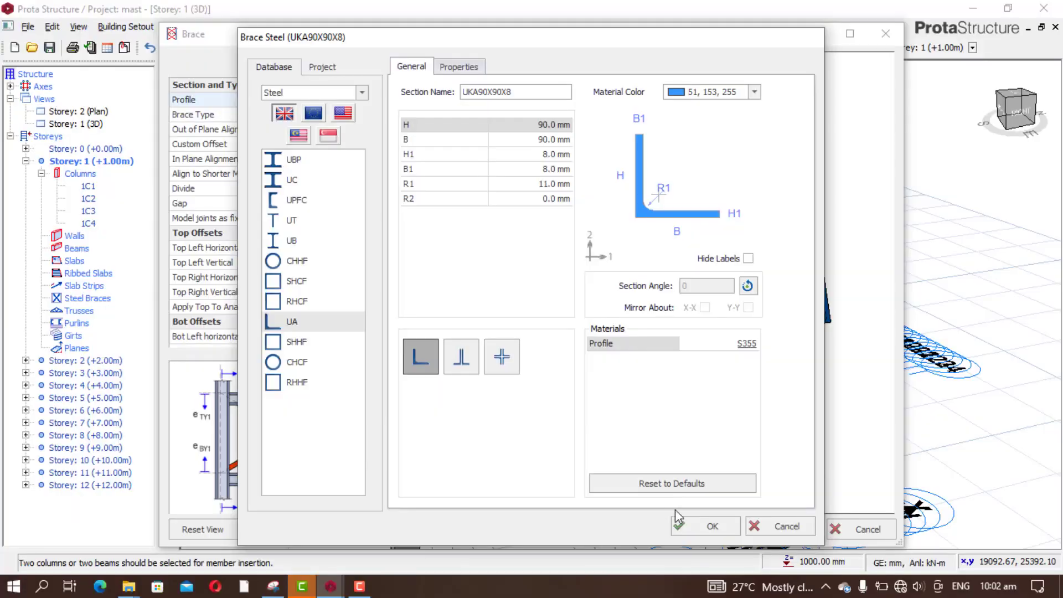
left_click(705, 522)
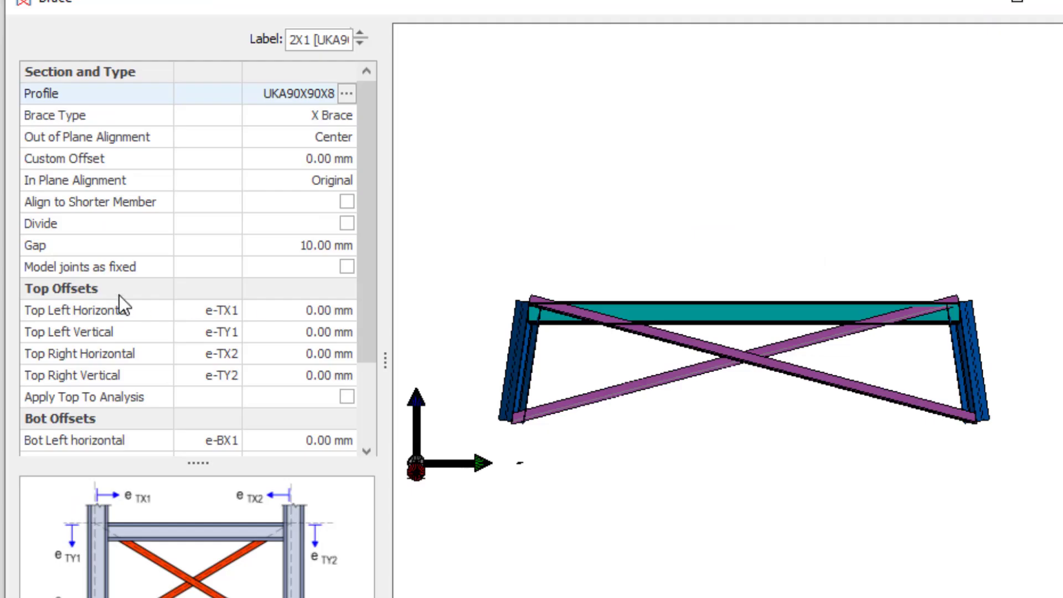
left_click(313, 118)
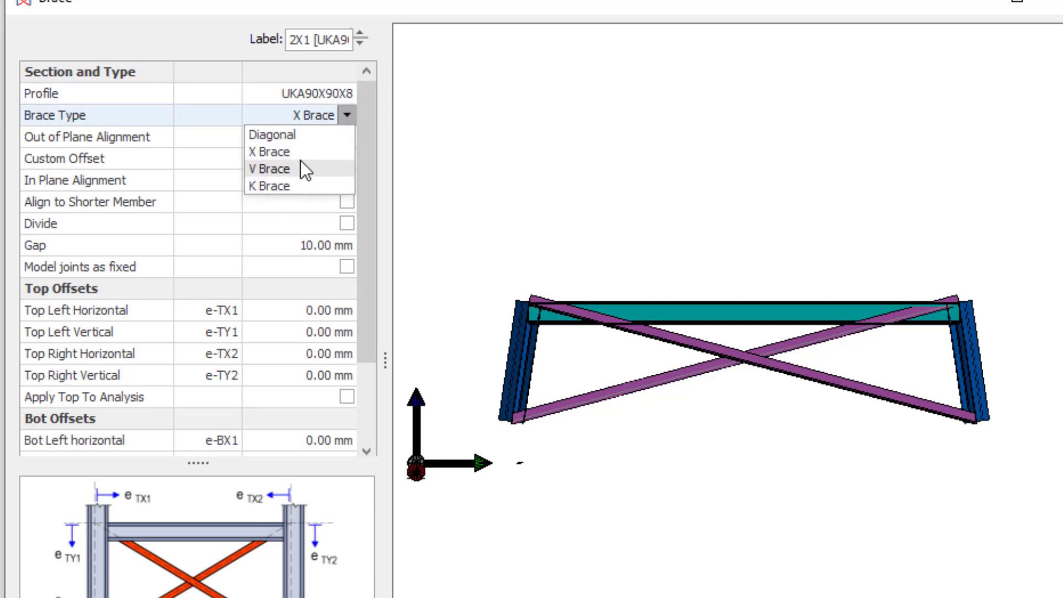
left_click(287, 151)
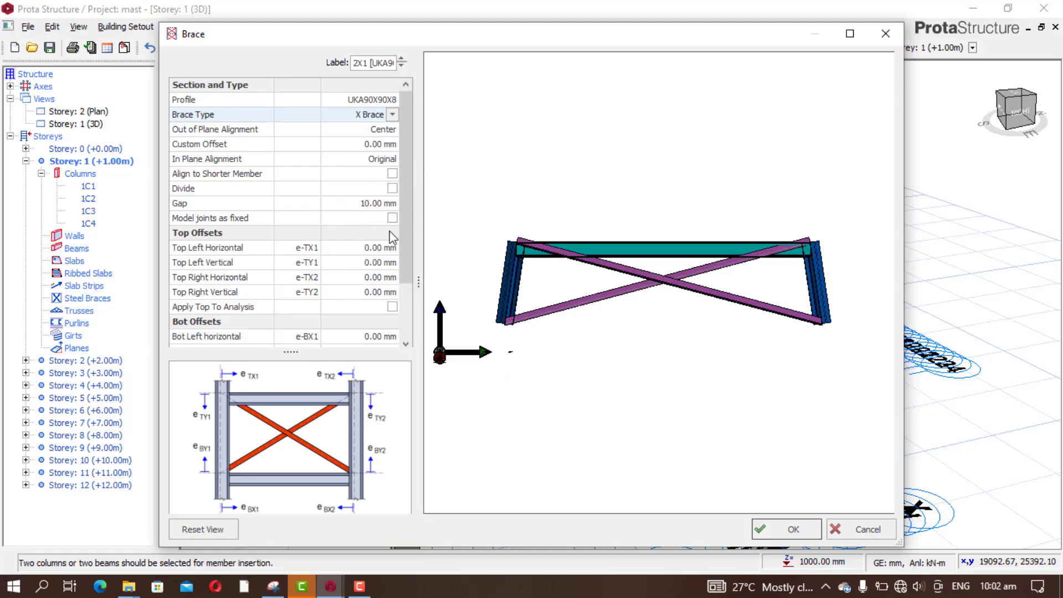
Step: Place the first UKA90X90X8 X-brace, then brace the front, left and remaining base faces (2X1–2X4)
left_click(770, 526)
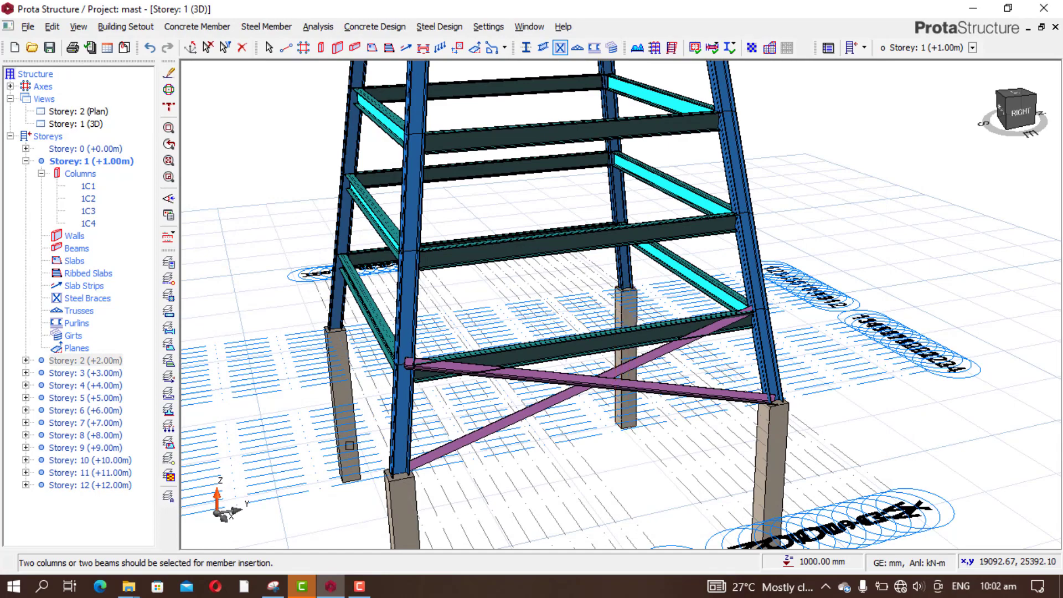
middle_click_drag(257, 399, 792, 314)
left_click(831, 320)
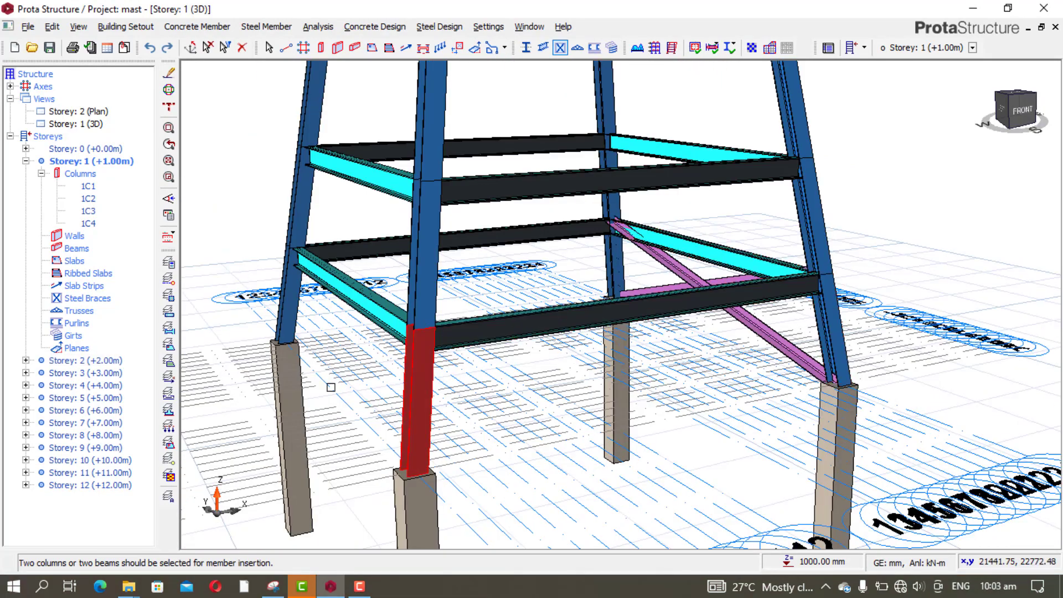
left_click(410, 383)
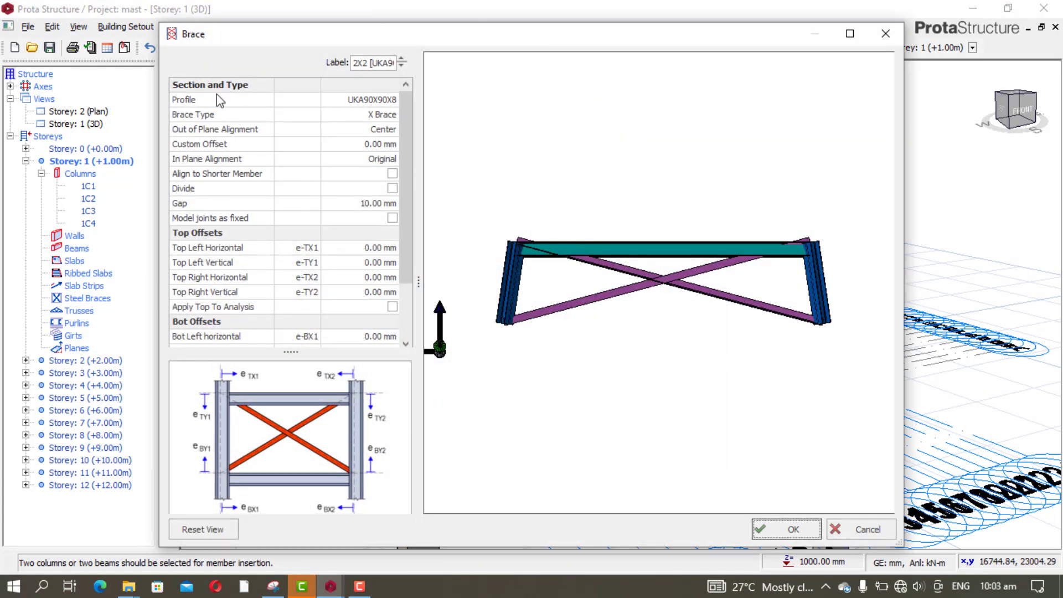
left_click(786, 528)
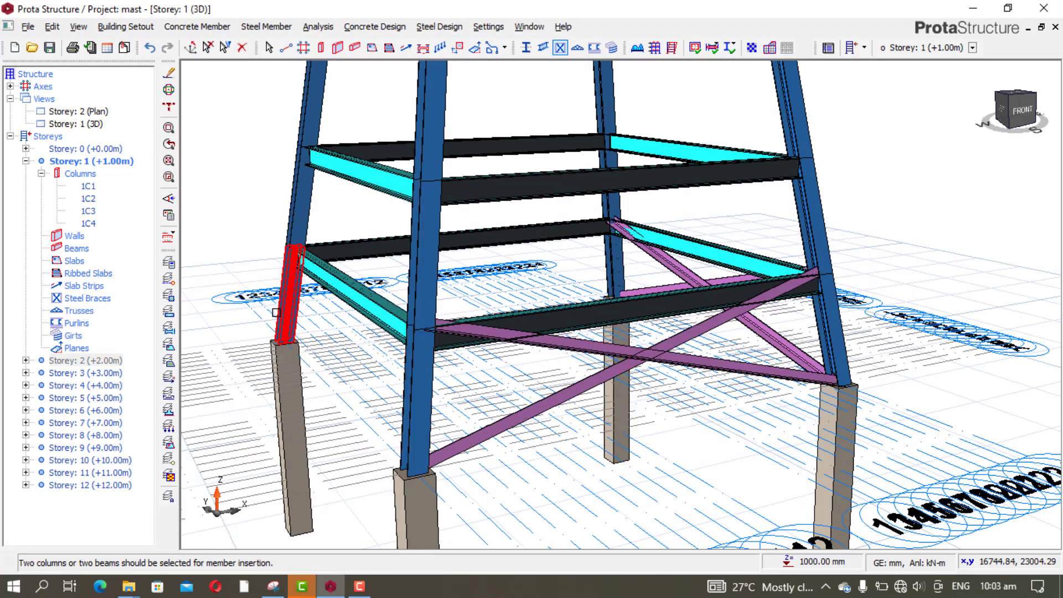
left_click(417, 394)
left_click(746, 525)
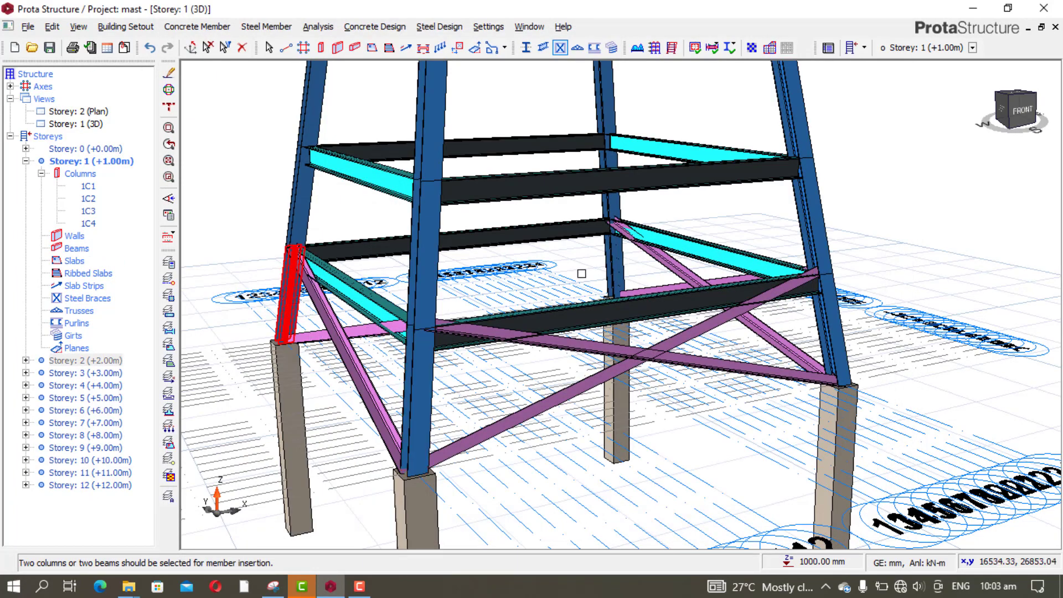
left_click(624, 270)
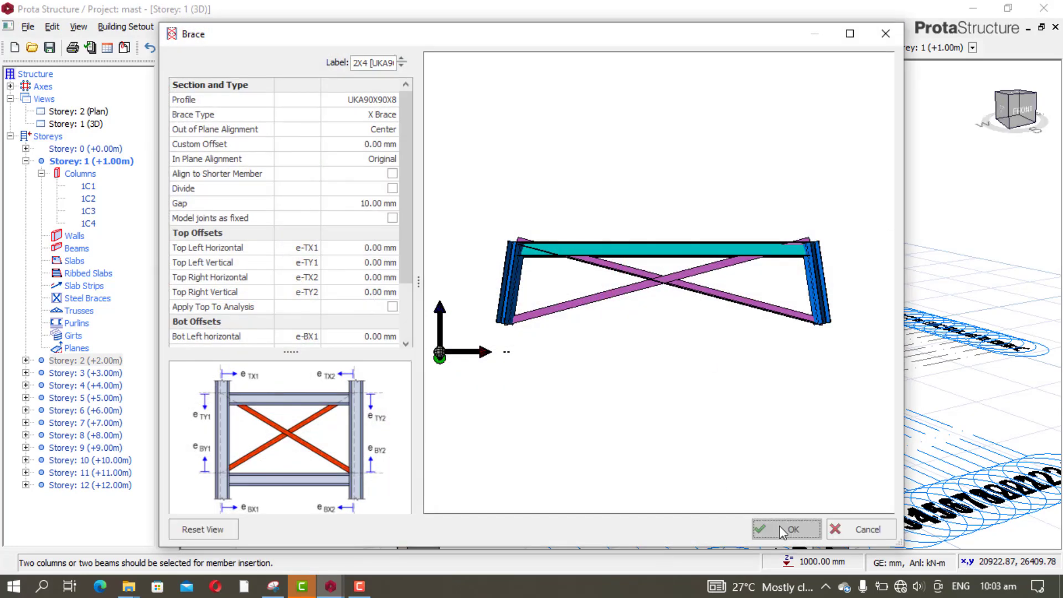
left_click(785, 529)
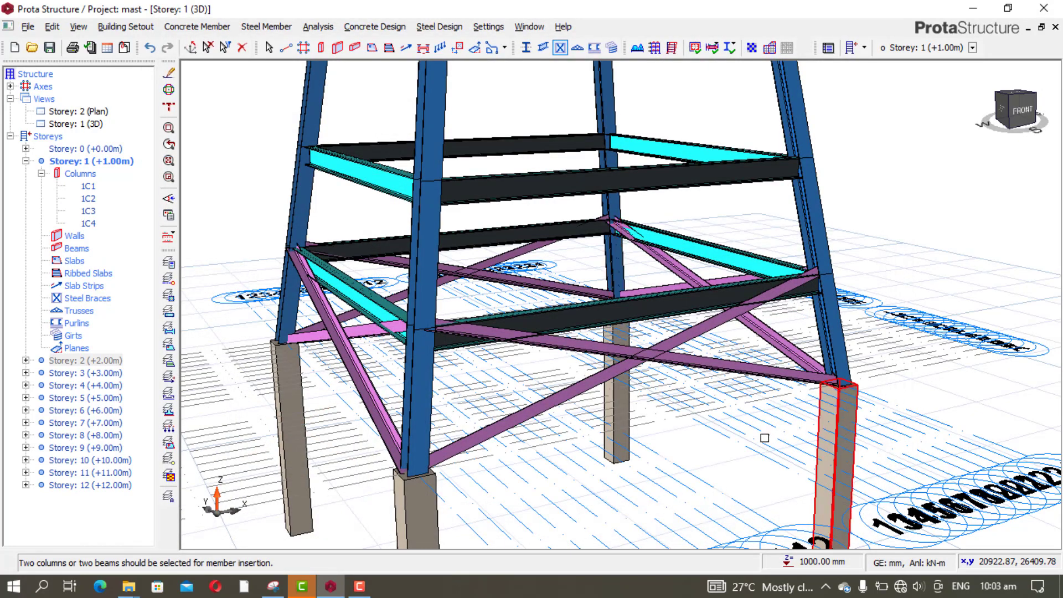
scroll(730, 423, "down", 3)
Step: Add UKA90X90X8 X braces to the four bays above the existing bracing on this mast face
middle_click_drag(848, 316, 405, 331)
left_click(658, 360)
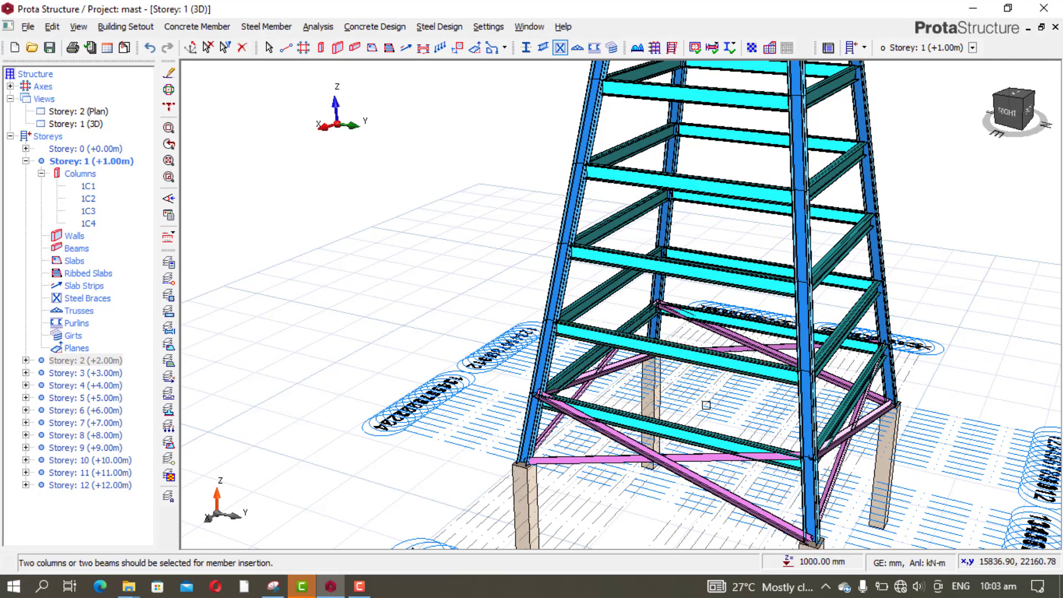
left_click(688, 435)
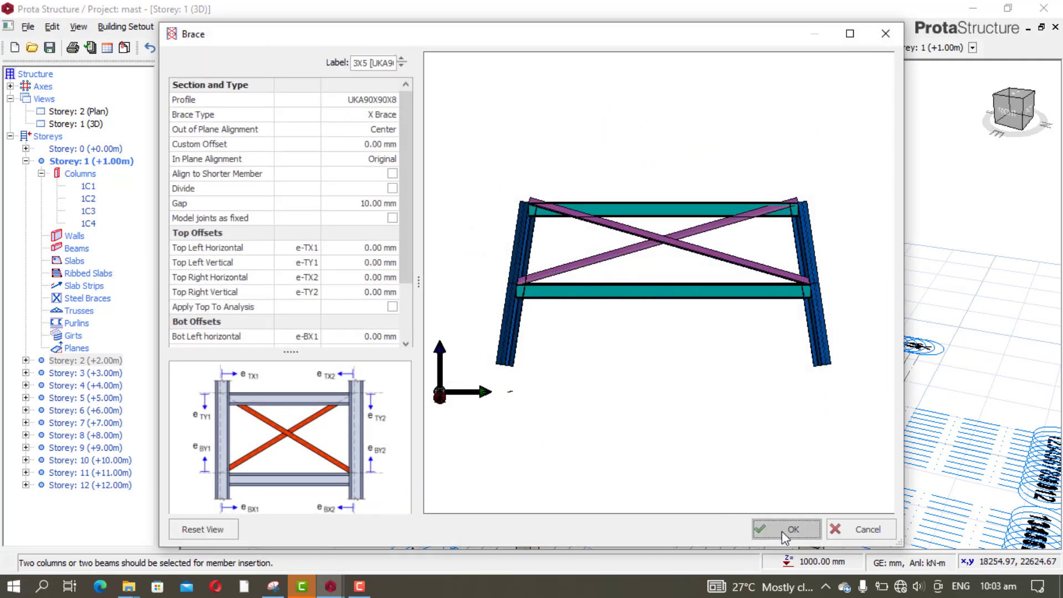
left_click(785, 527)
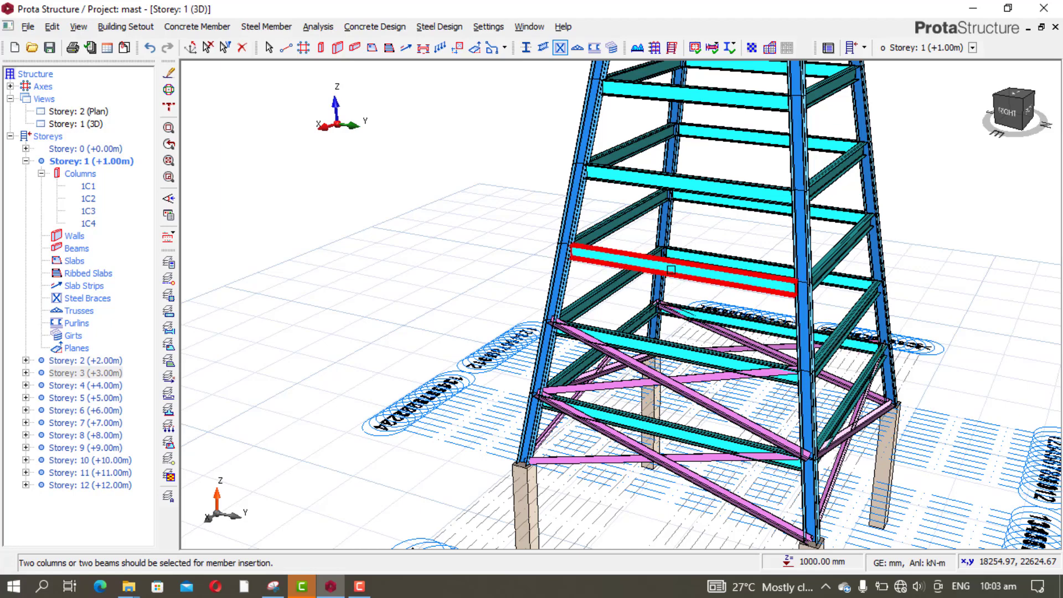
left_click(674, 346)
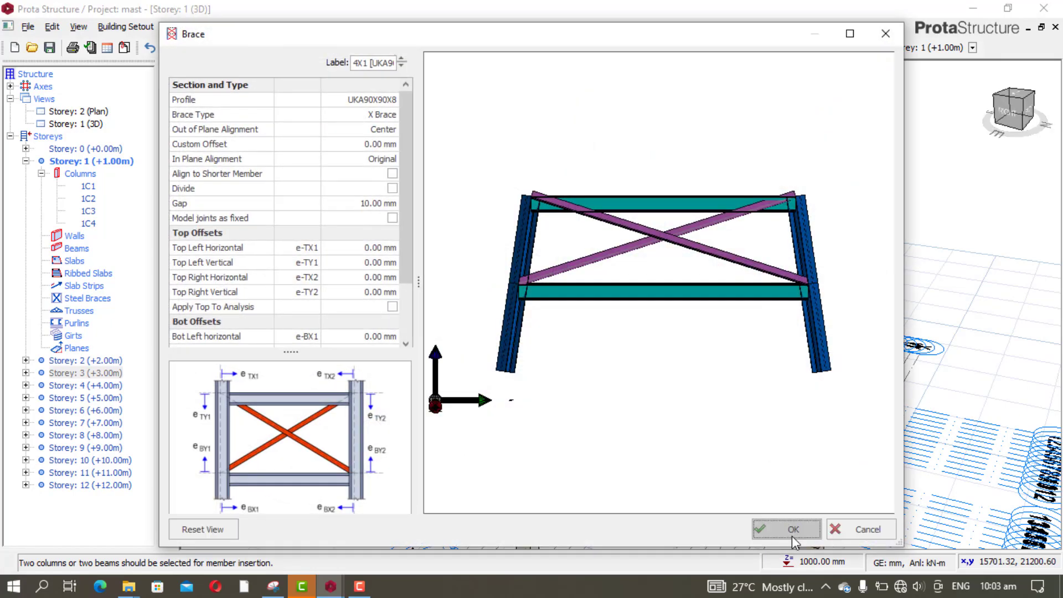
left_click(796, 527)
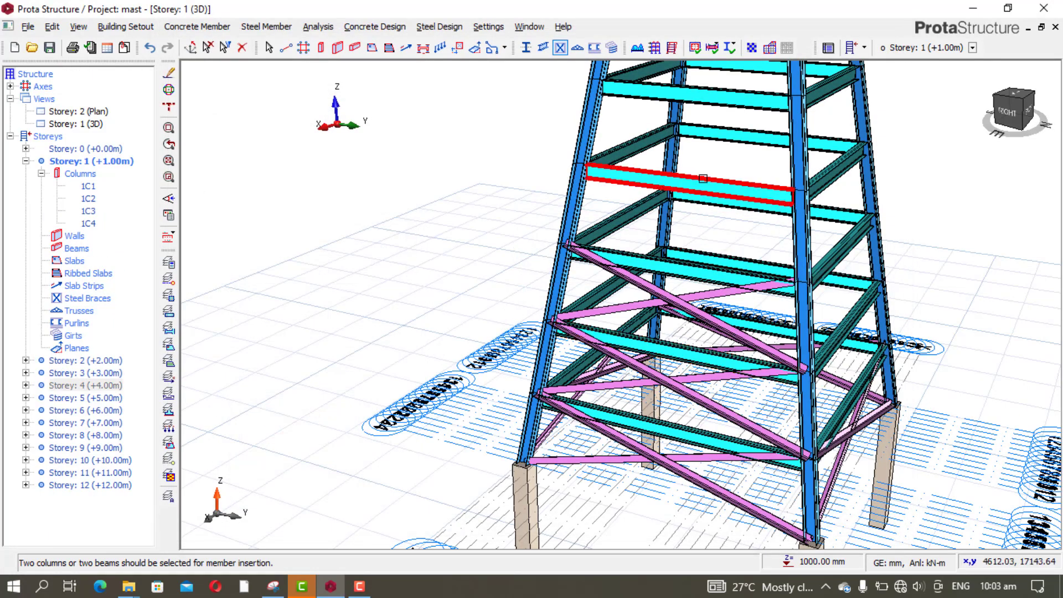
left_click(673, 269)
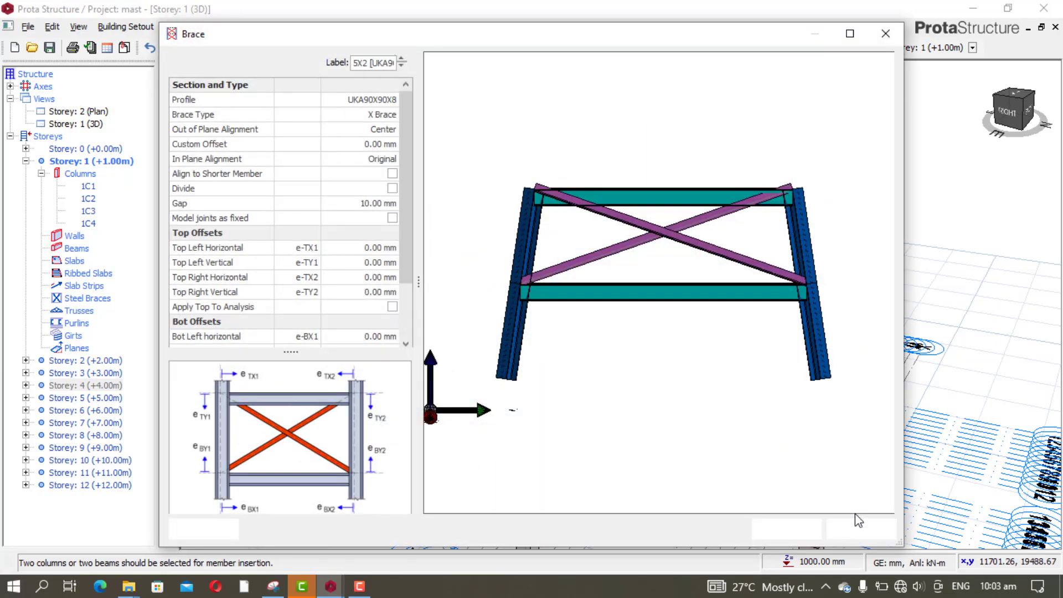
left_click(797, 527)
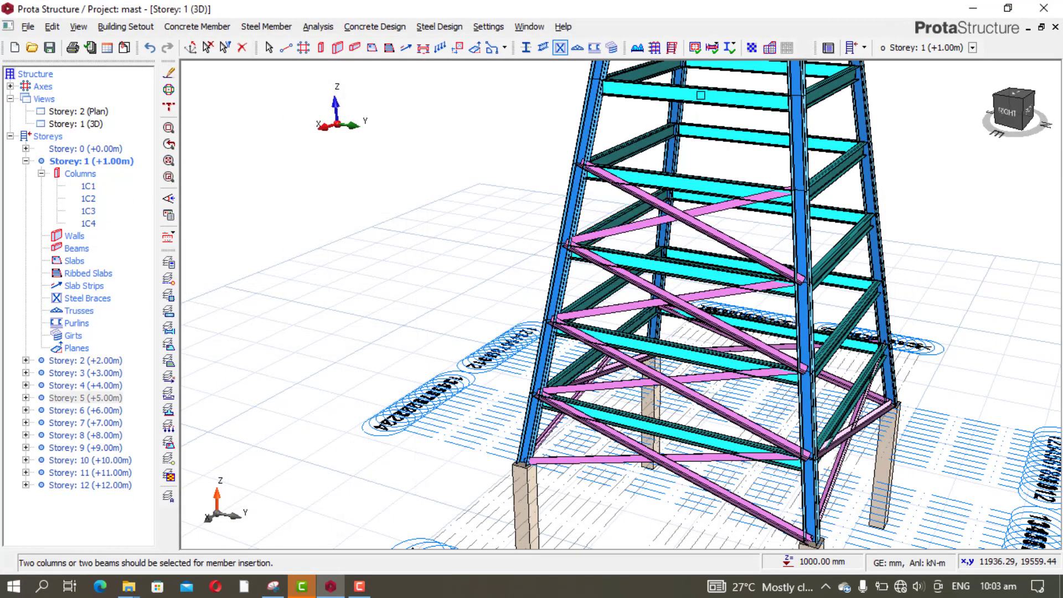
left_click(687, 185)
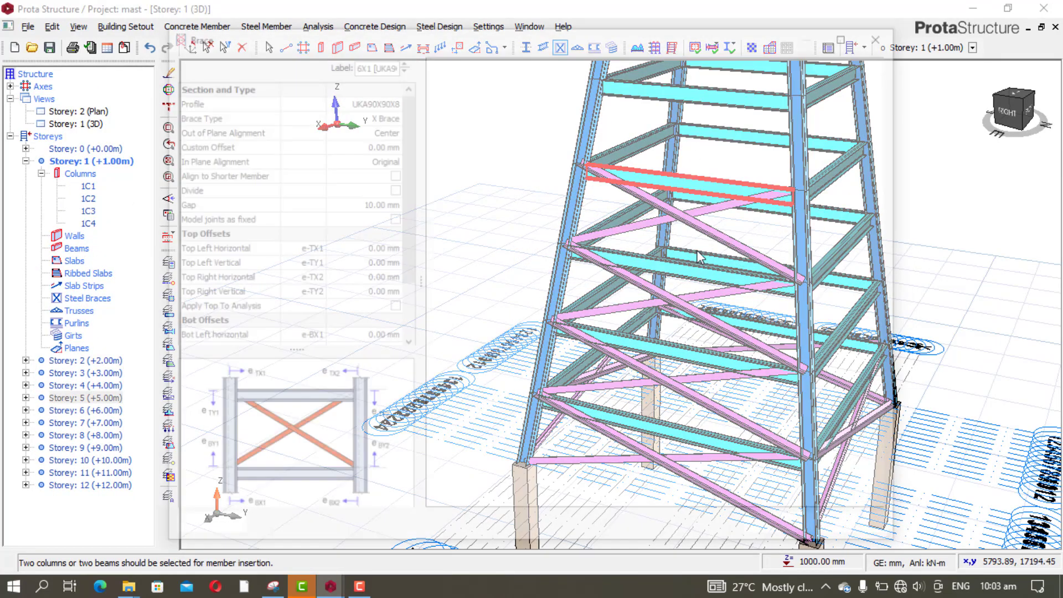
left_click(782, 526)
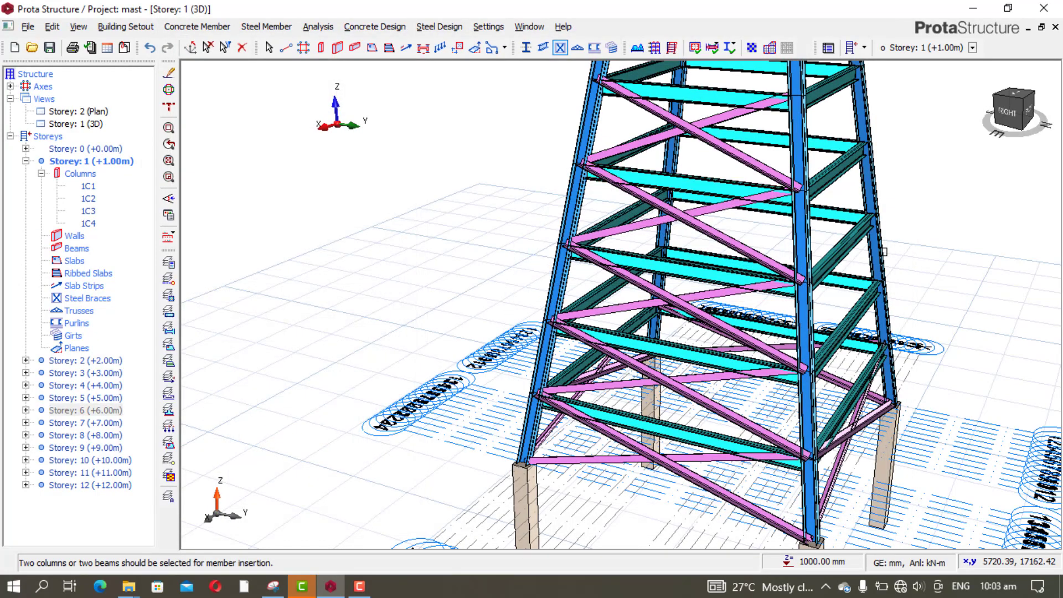
middle_click_drag(944, 191, 852, 520)
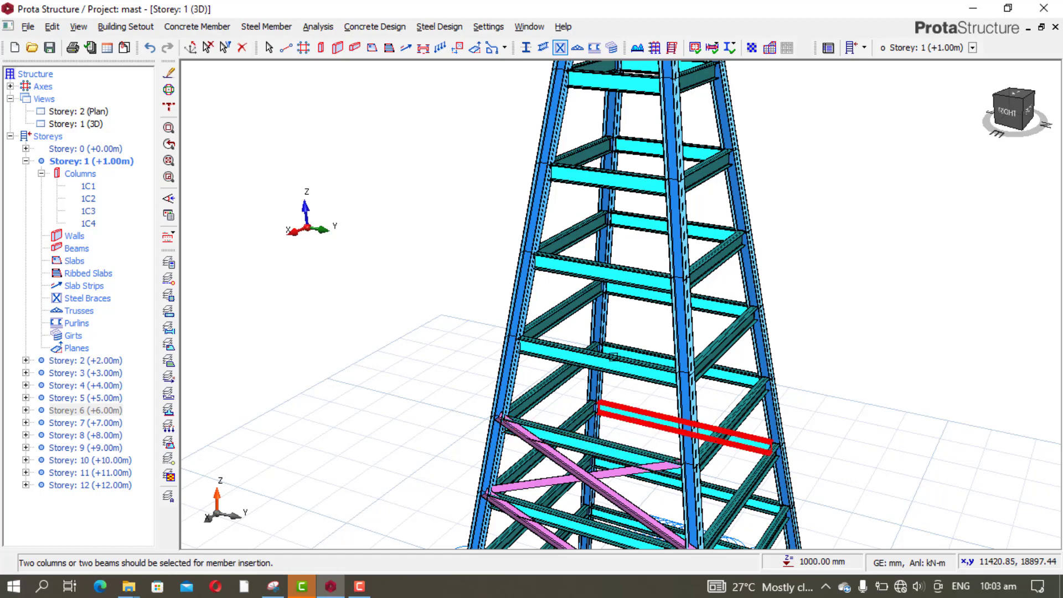
Step: Brace the next four unbraced bays with UKA90X90X8 X braces
left_click(610, 359)
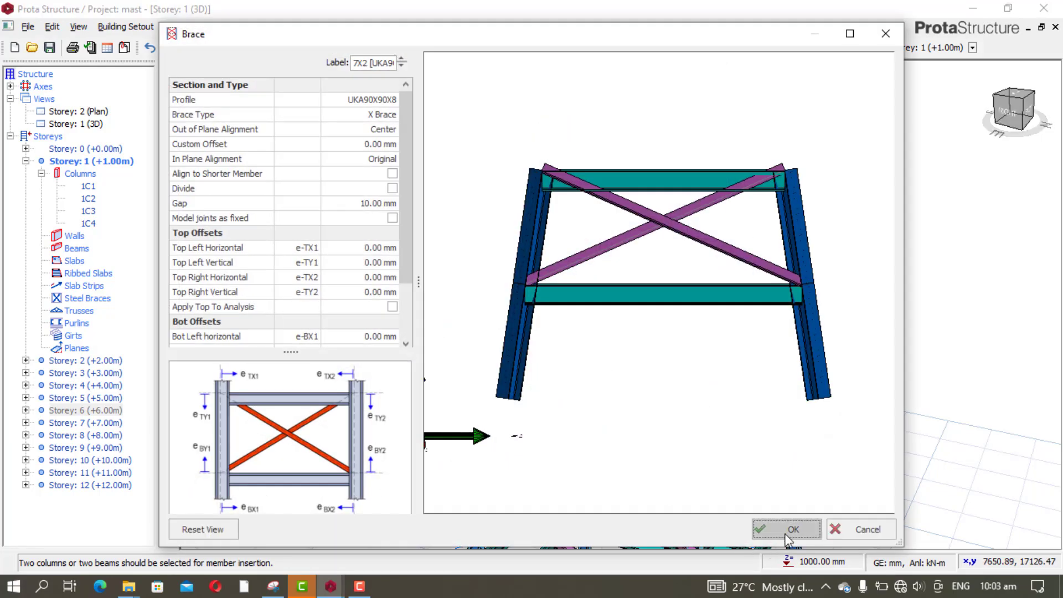
left_click(793, 532)
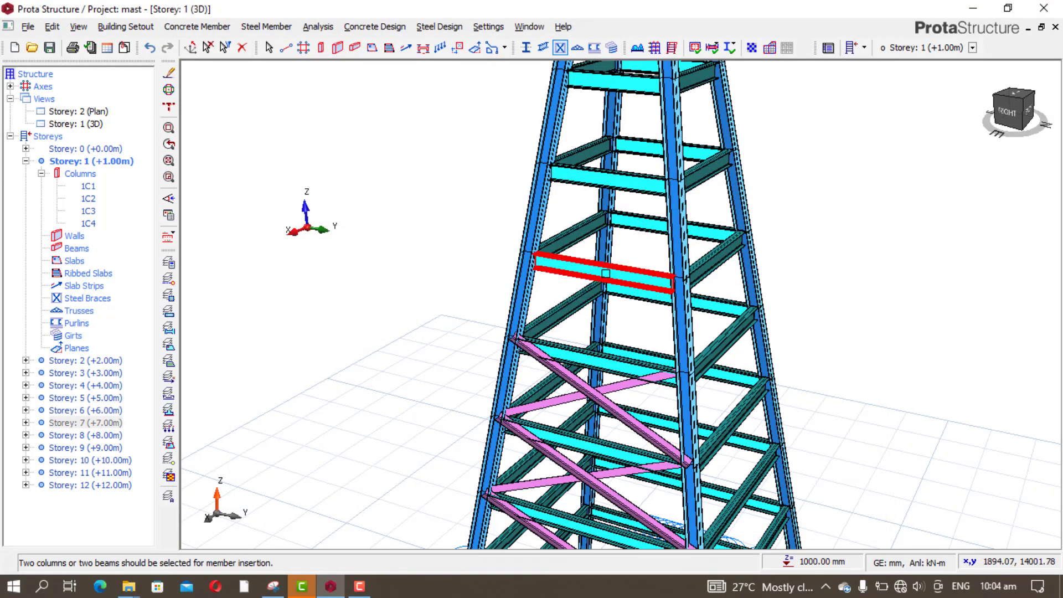
left_click(608, 363)
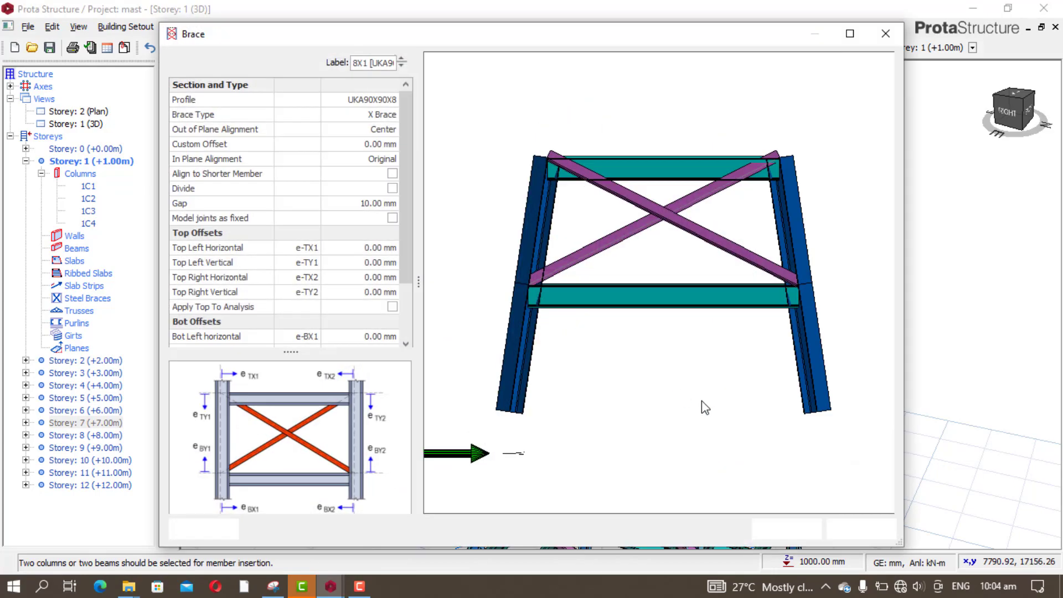
left_click(795, 530)
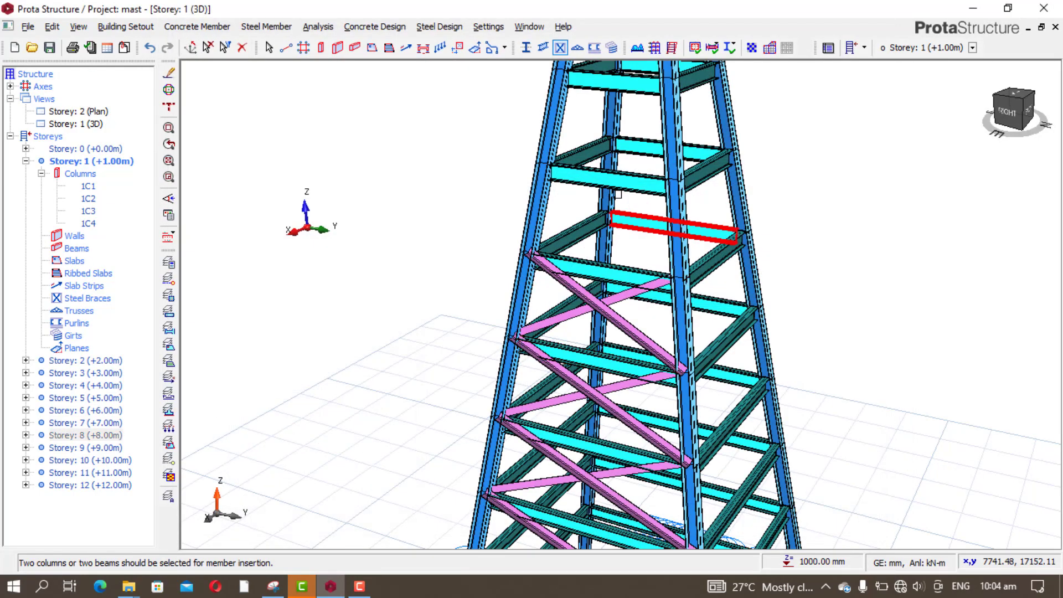
left_click(604, 238)
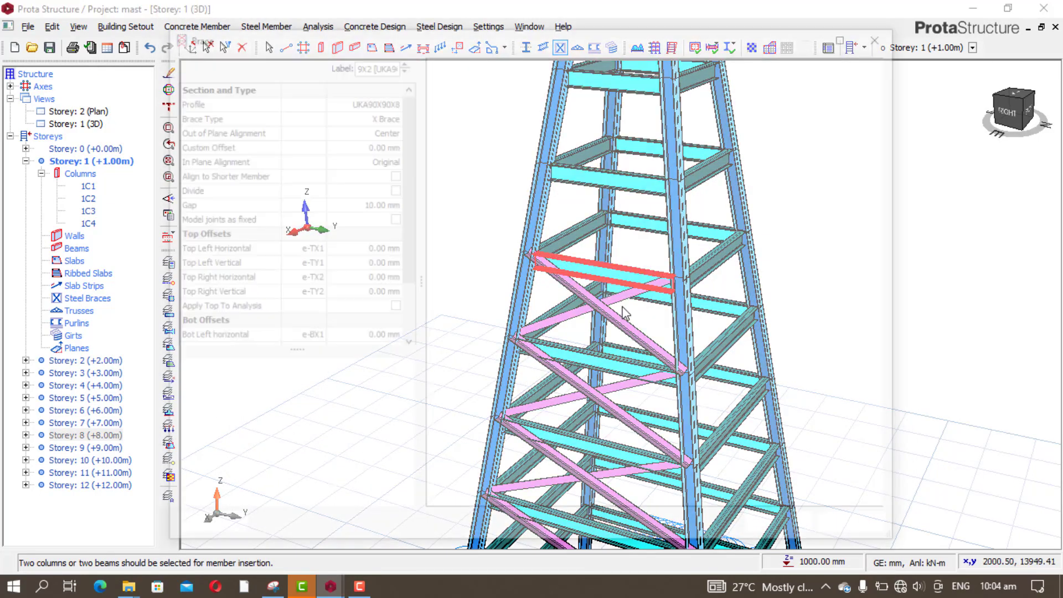
left_click(795, 529)
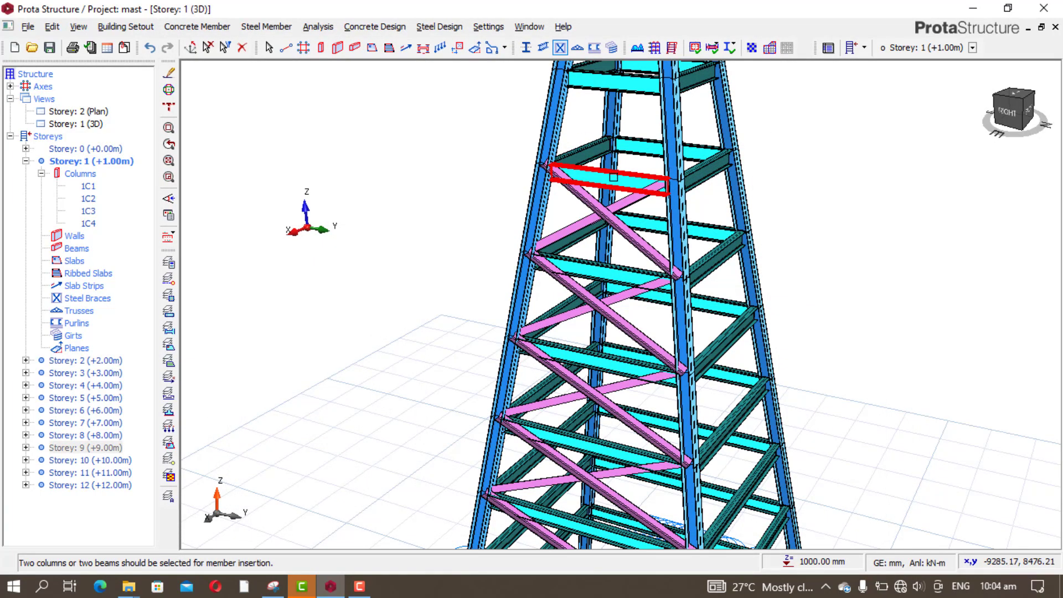
left_click(613, 177)
left_click(786, 530)
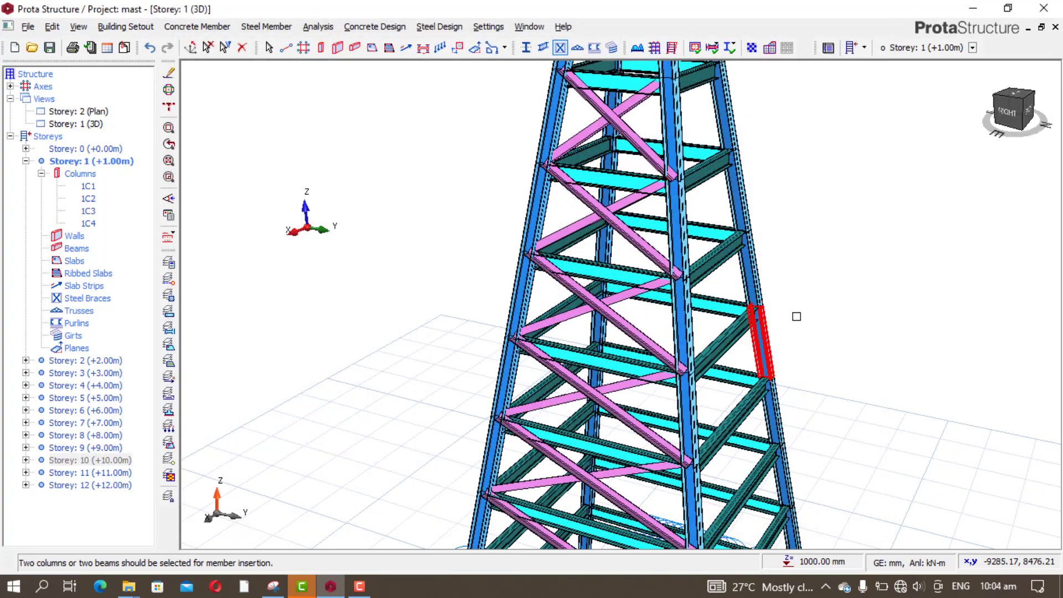
Step: Add UKA90X90X8 X braces to the last two bays, finishing at top brace 12X1
scroll(801, 266, "down", 5)
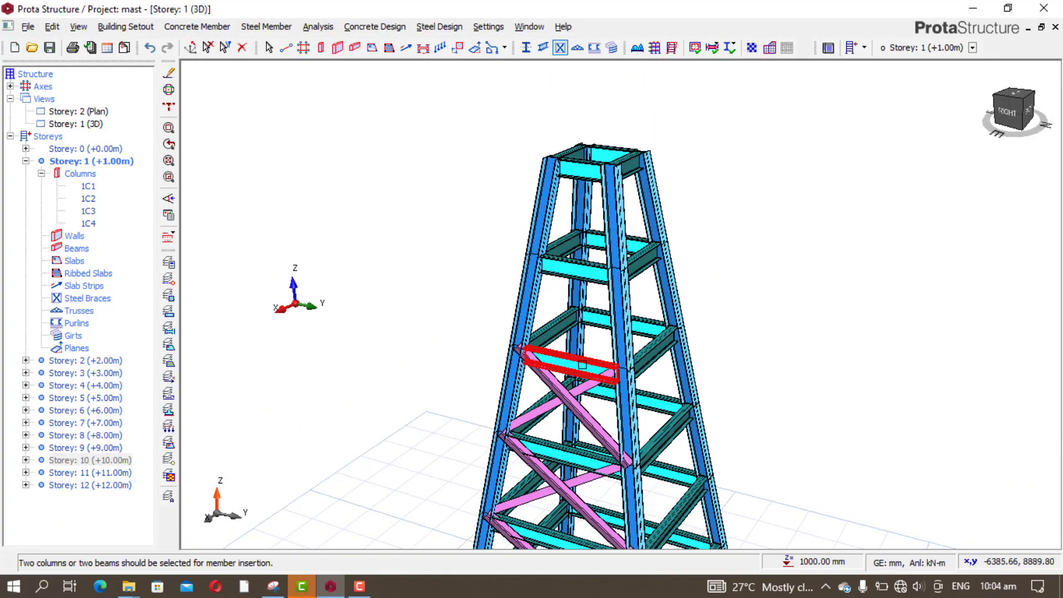
left_click(582, 363)
left_click(792, 530)
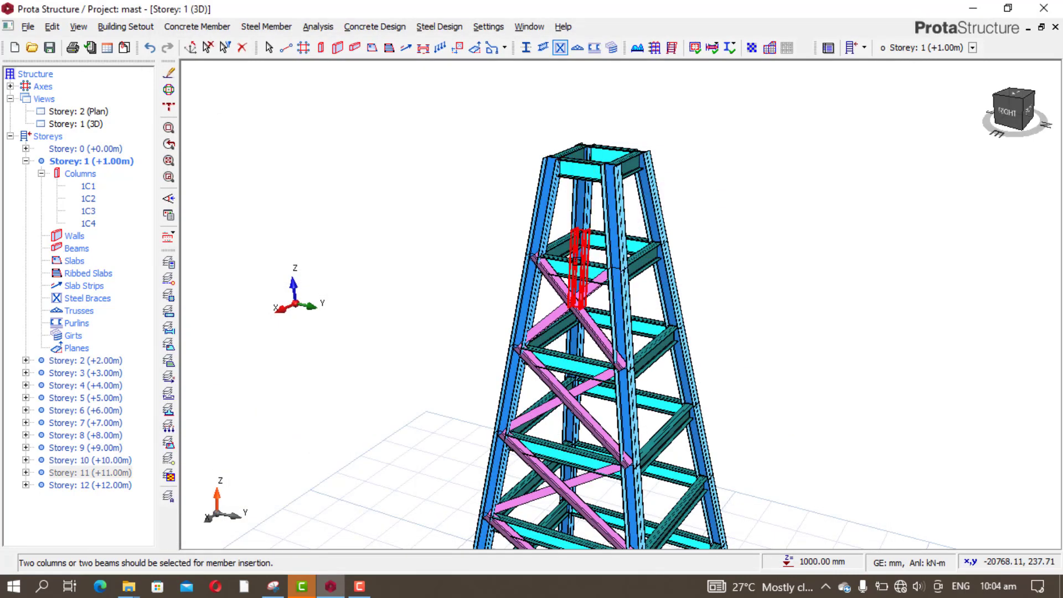
left_click(576, 267)
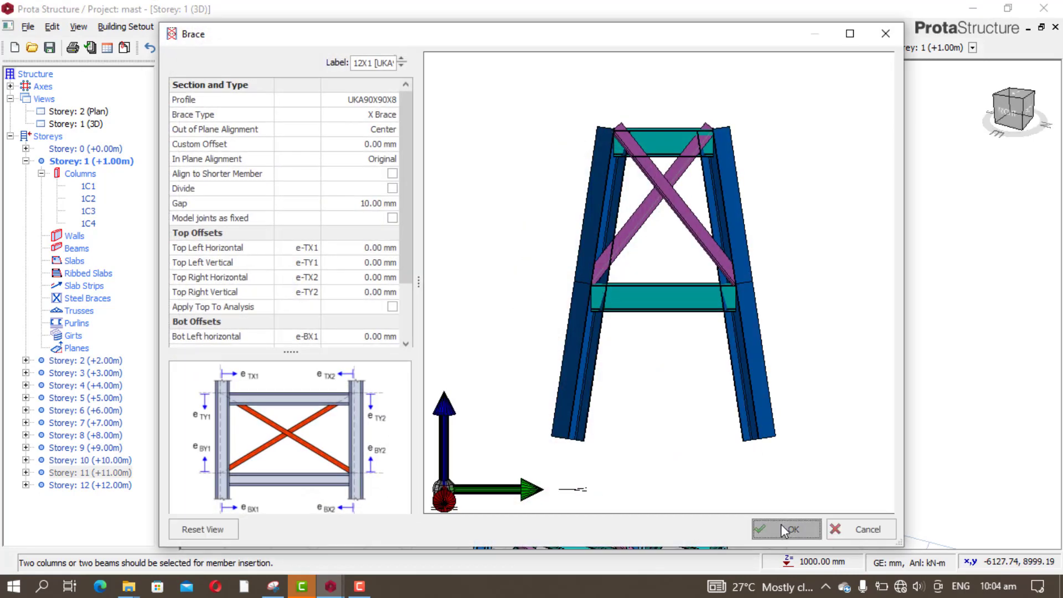
left_click(788, 523)
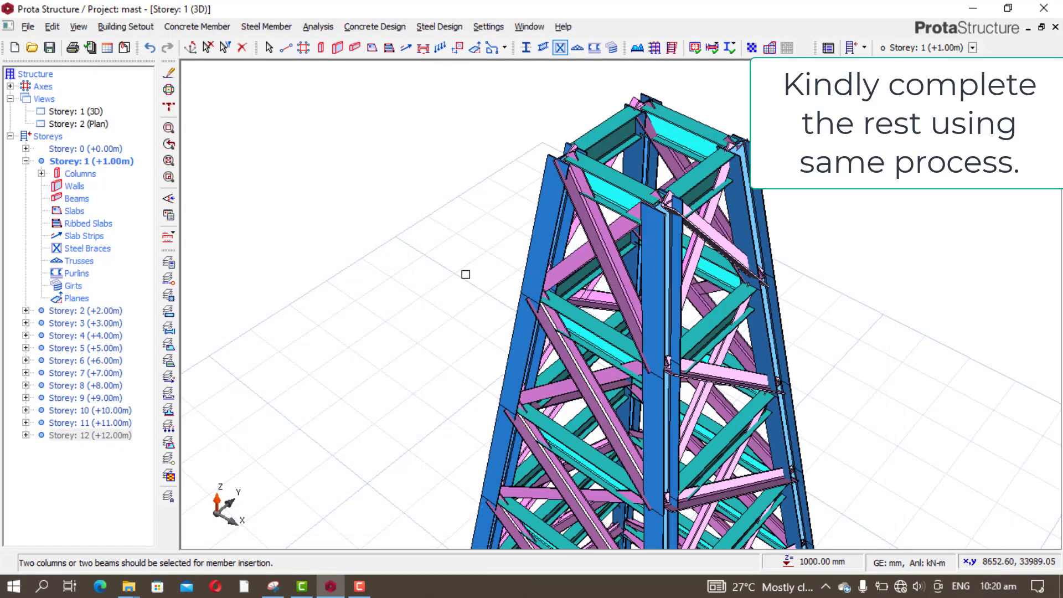
scroll(465, 274, "down", 6)
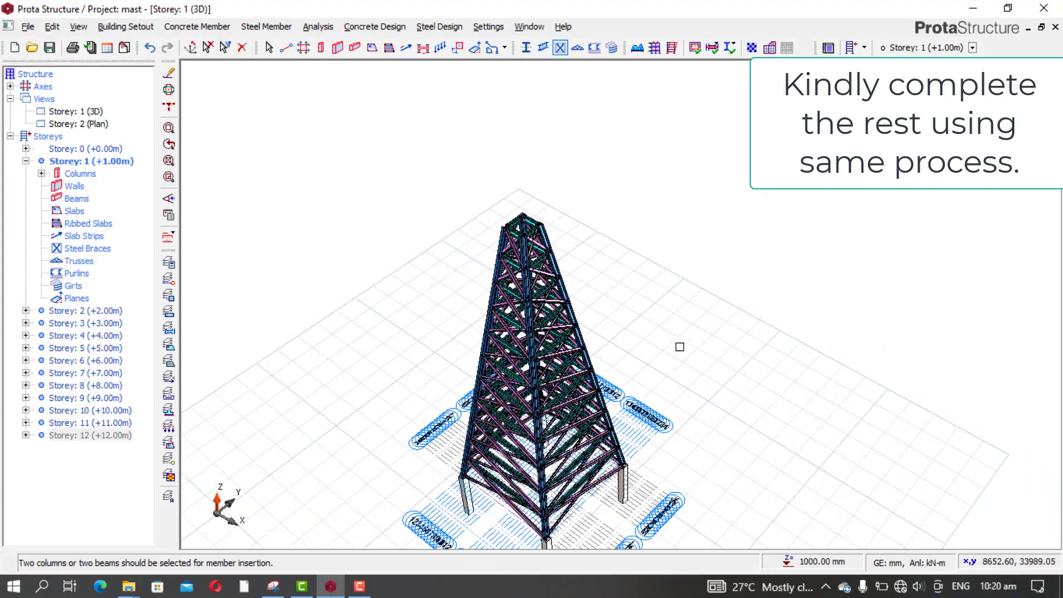
mouse_move(680, 347)
middle_mouse_down()
mouse_move(572, 339)
mouse_move(517, 312)
mouse_move(468, 321)
mouse_move(439, 349)
mouse_move(531, 377)
mouse_move(629, 387)
mouse_move(702, 300)
mouse_move(786, 270)
mouse_move(636, 291)
mouse_move(503, 292)
mouse_move(487, 303)
middle_mouse_up()
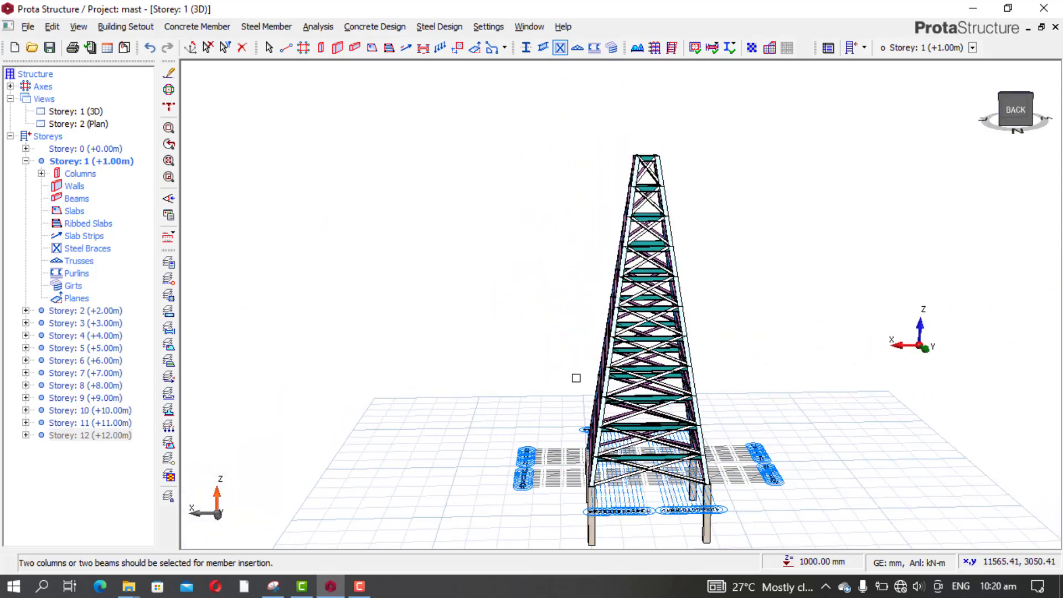
scroll(576, 382, "up", 5)
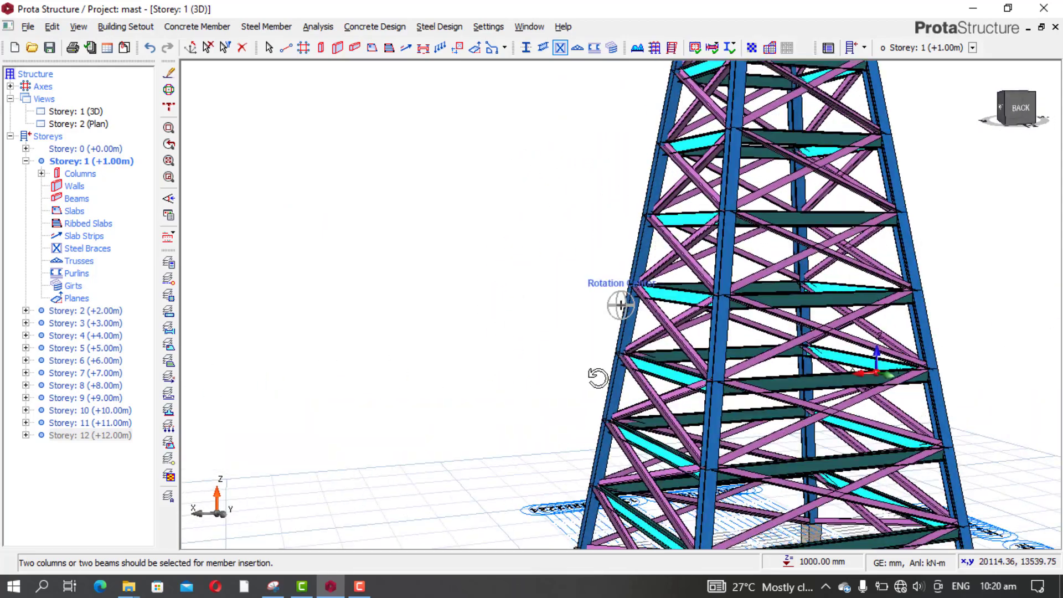